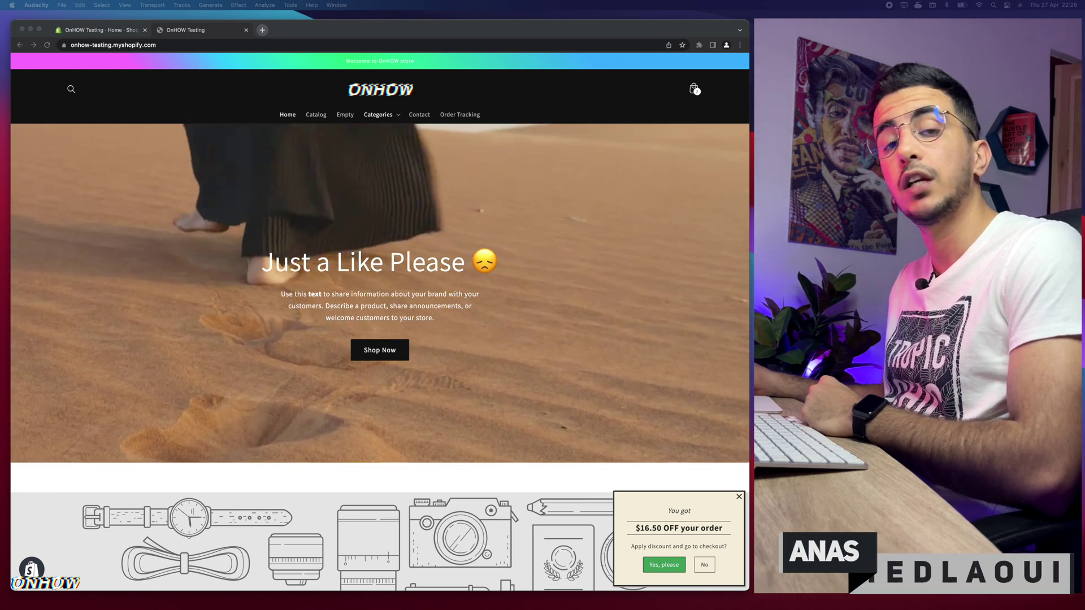
# Scroll the storefront down to the Multicolumn section.
pyautogui.click(602, 32)
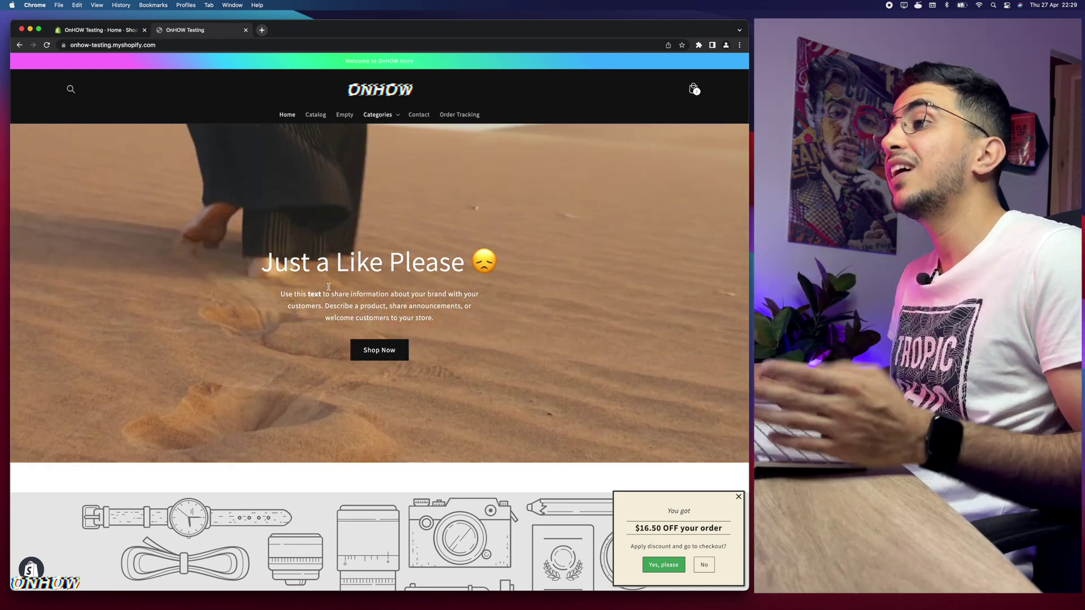
pyautogui.scroll(-10, 330, 290)
pyautogui.scroll(-3, 330, 290)
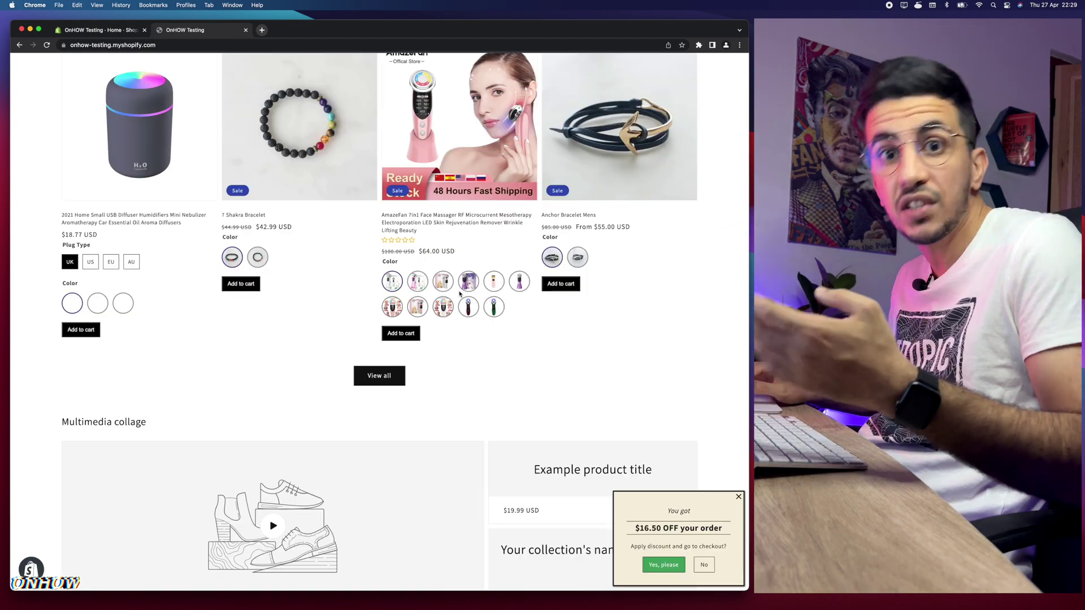
pyautogui.scroll(-1, 459, 293)
pyautogui.scroll(-15, 459, 293)
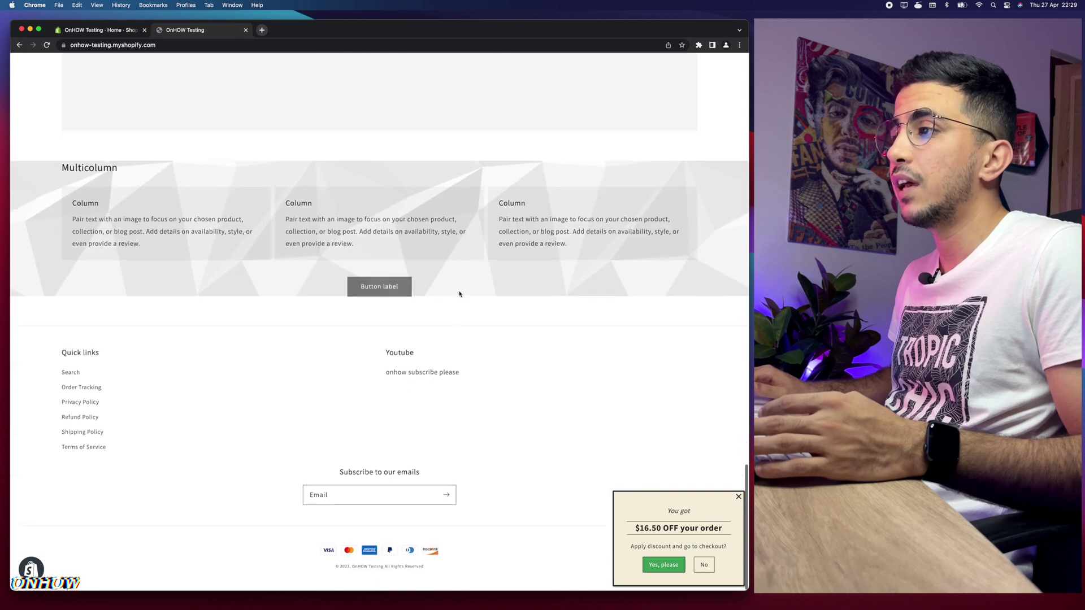
pyautogui.scroll(2, 457, 293)
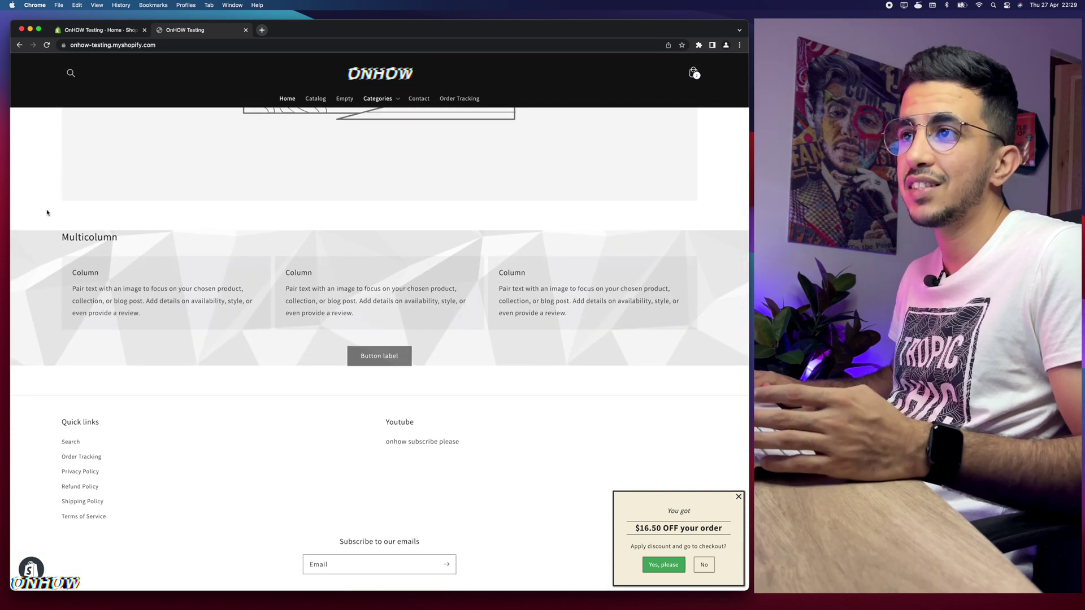
# Highlight the Multicolumn text, then go to the store admin's Home dashboard.
pyautogui.moveTo(44, 202); pyautogui.dragTo(571, 361)
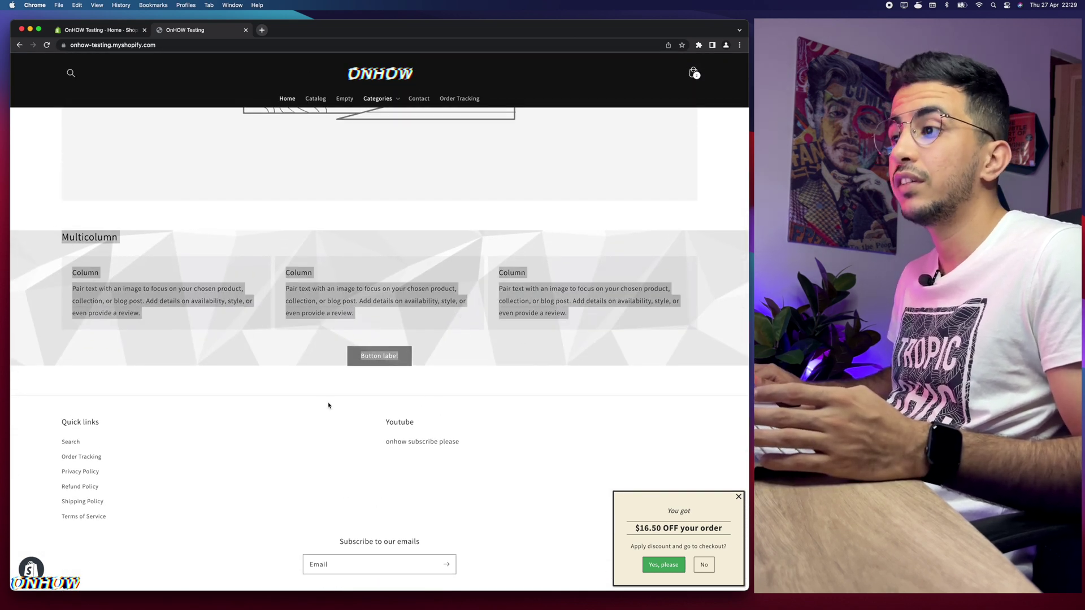
pyautogui.click(297, 389)
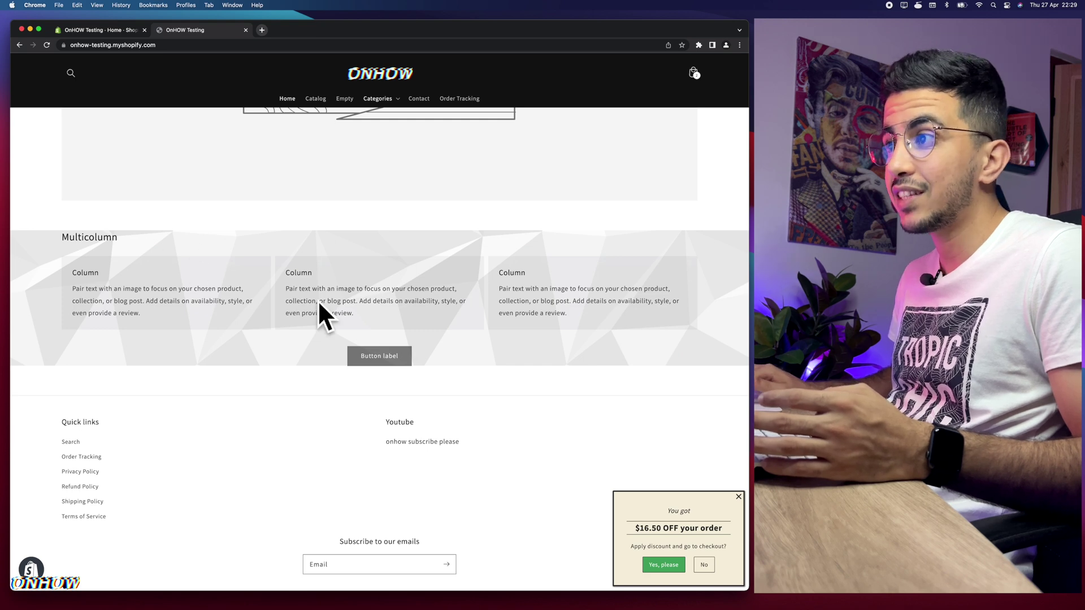
pyautogui.click(99, 30)
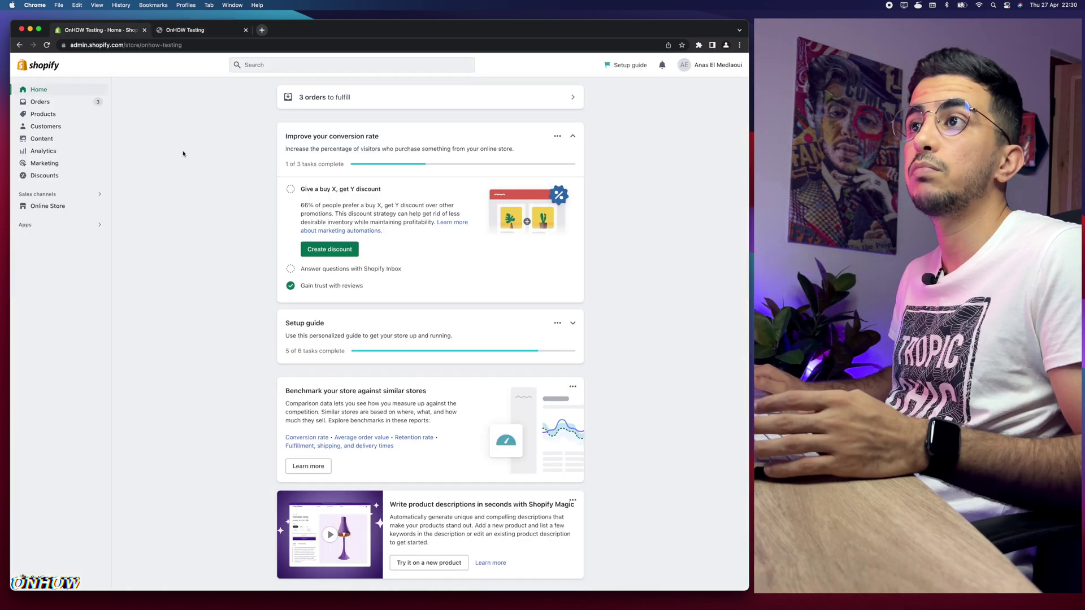
# Preview the bakcground_pattern image under Content > Files, then return to the storefront.
pyautogui.click(40, 140)
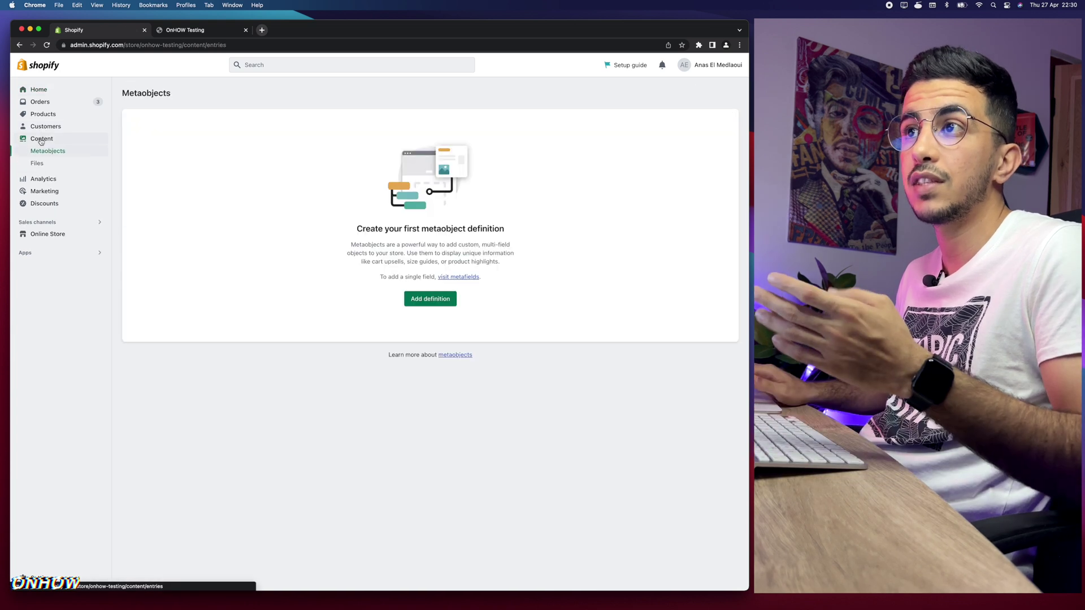
pyautogui.click(37, 164)
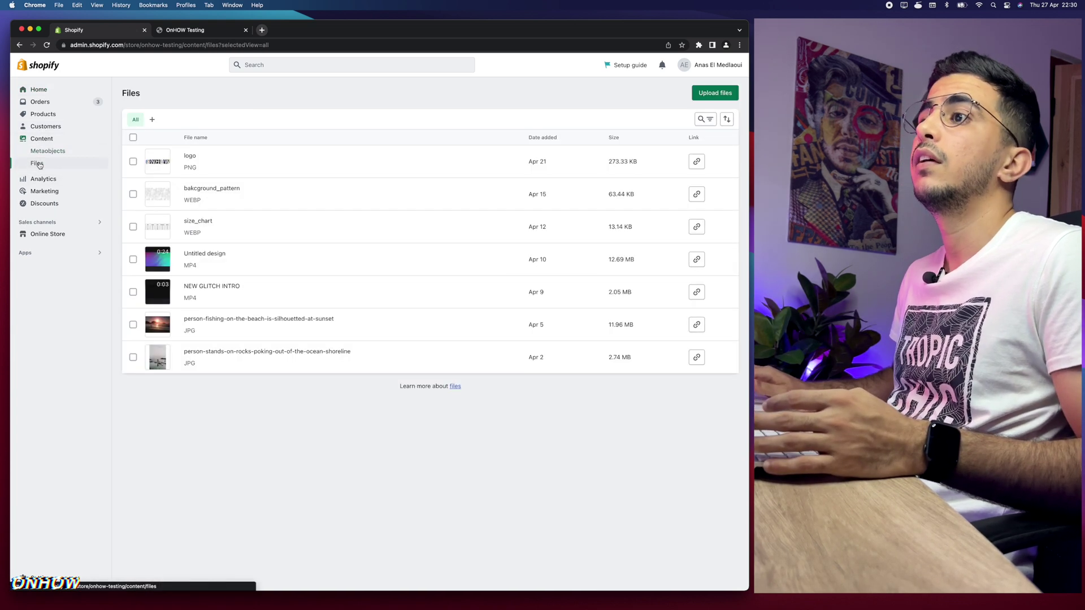
pyautogui.click(160, 196)
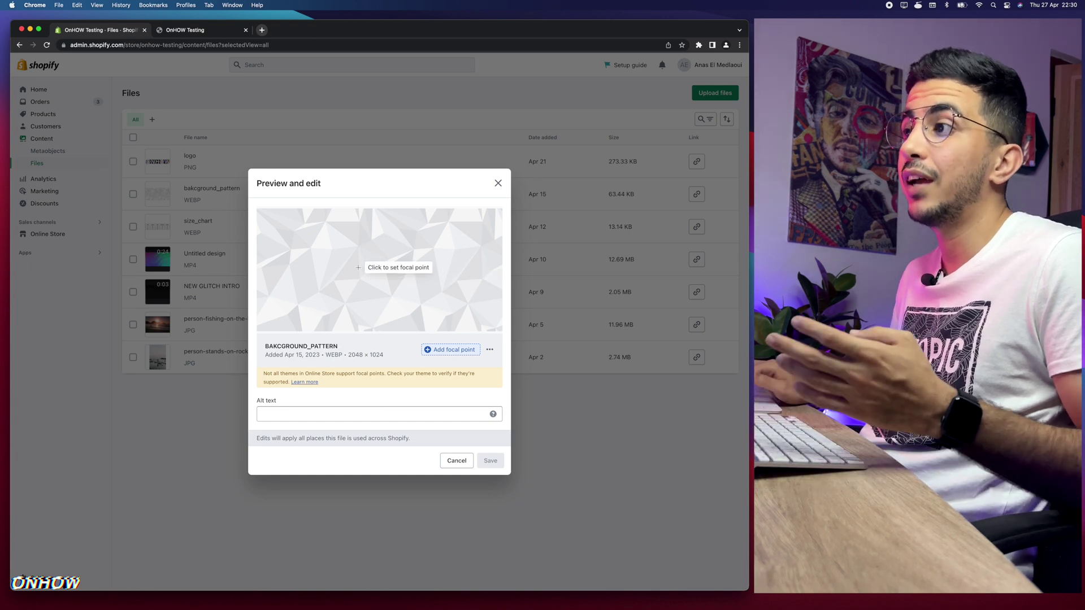
pyautogui.click(177, 30)
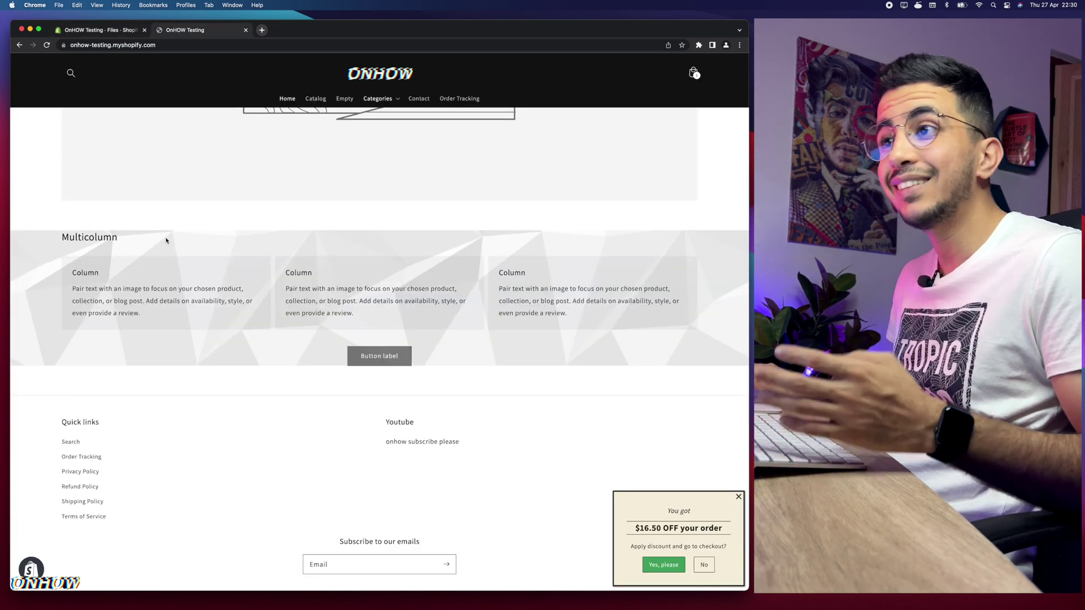
pyautogui.scroll(8, 324, 274)
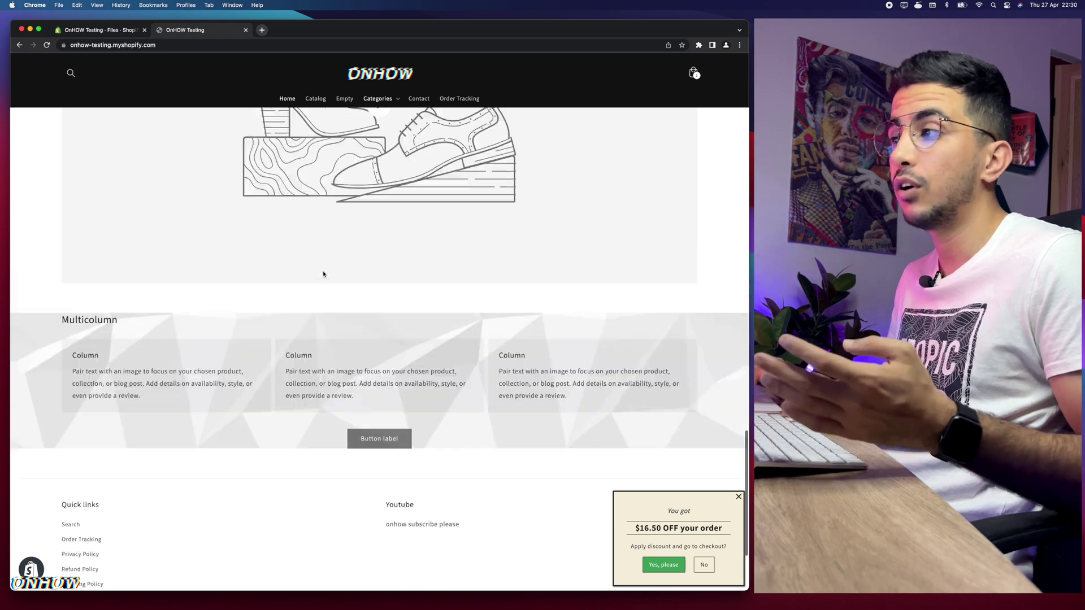
pyautogui.scroll(-5, 324, 274)
pyautogui.scroll(4, 324, 274)
pyautogui.scroll(1, 324, 275)
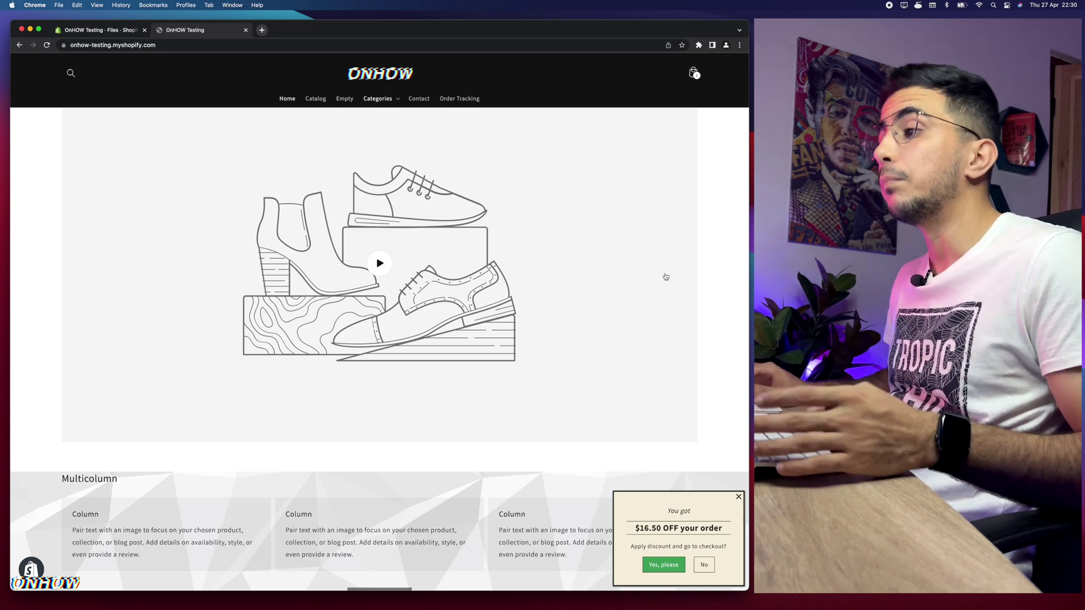
pyautogui.scroll(-5, 665, 276)
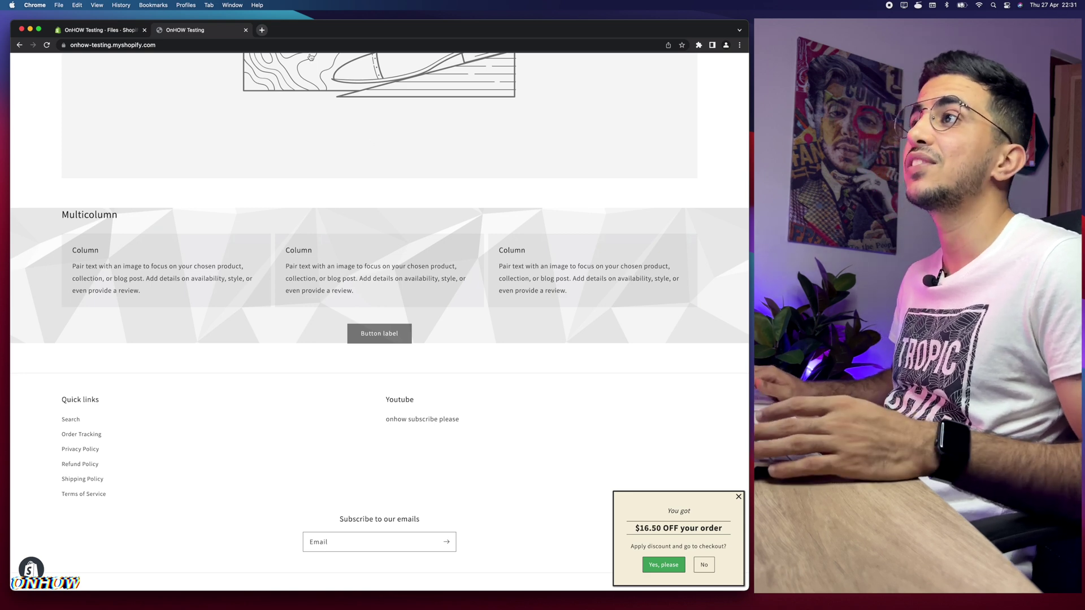
# Close the storefront and the image preview, ending on the admin Home page.
pyautogui.click(246, 31)
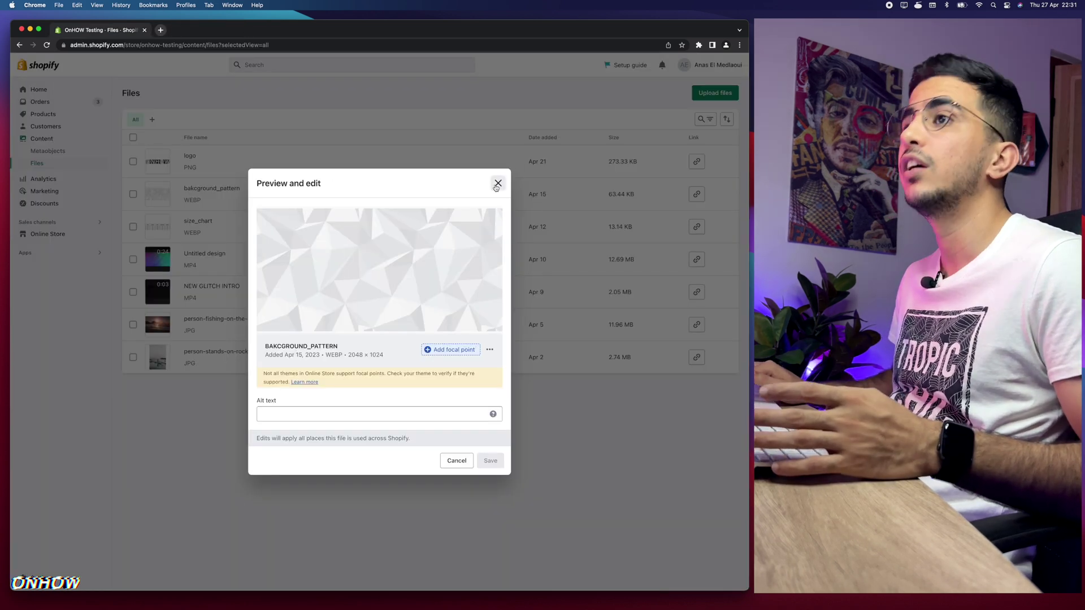
pyautogui.click(497, 184)
pyautogui.click(38, 90)
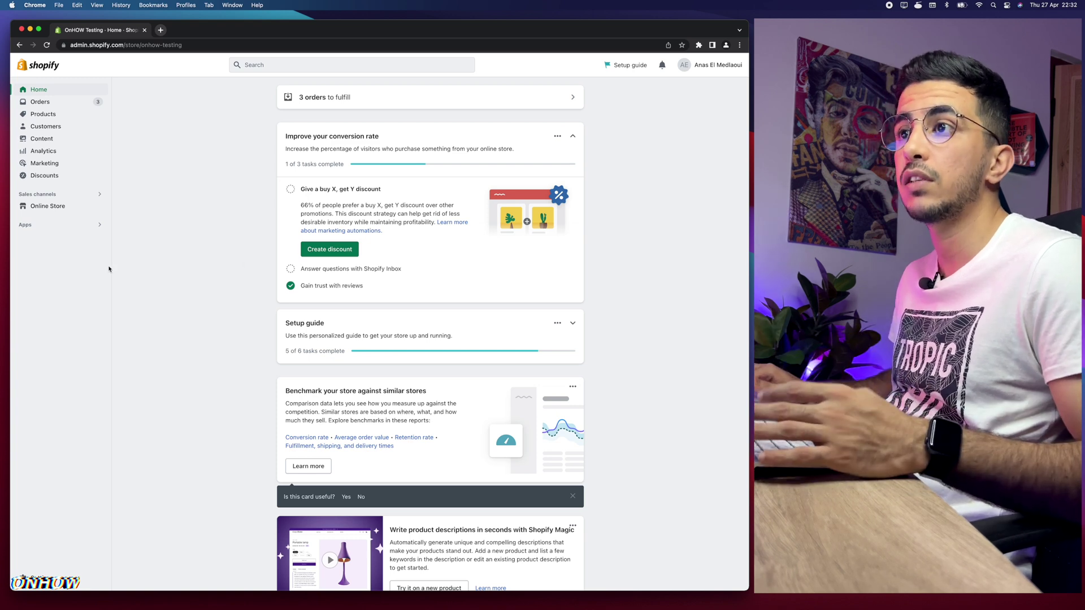
# Customize the Dawn theme from Online Store and bring the Multicolumn section into view.
pyautogui.click(41, 208)
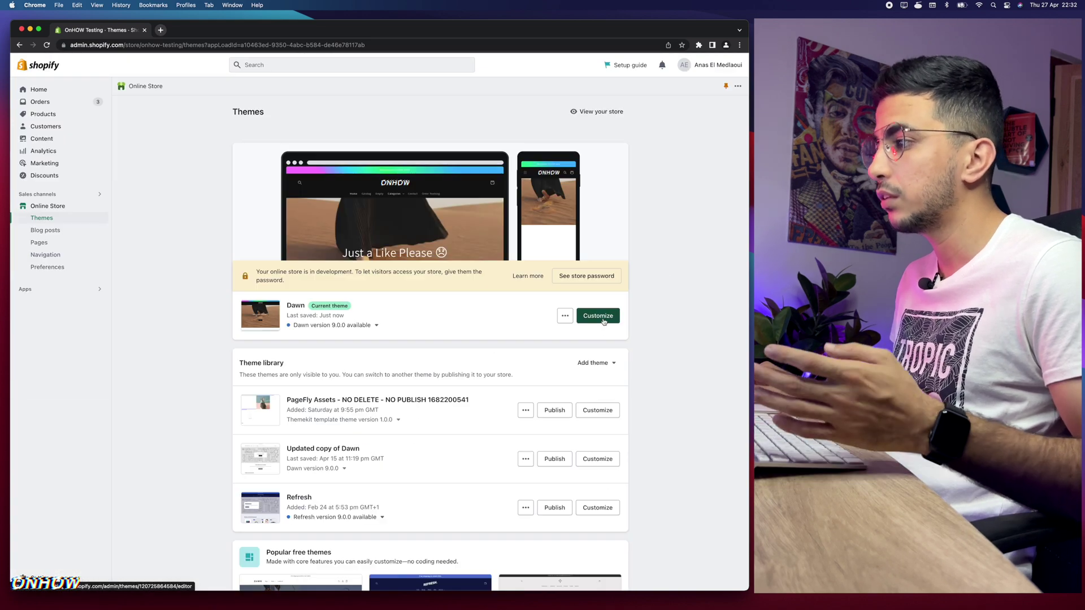
pyautogui.click(602, 320)
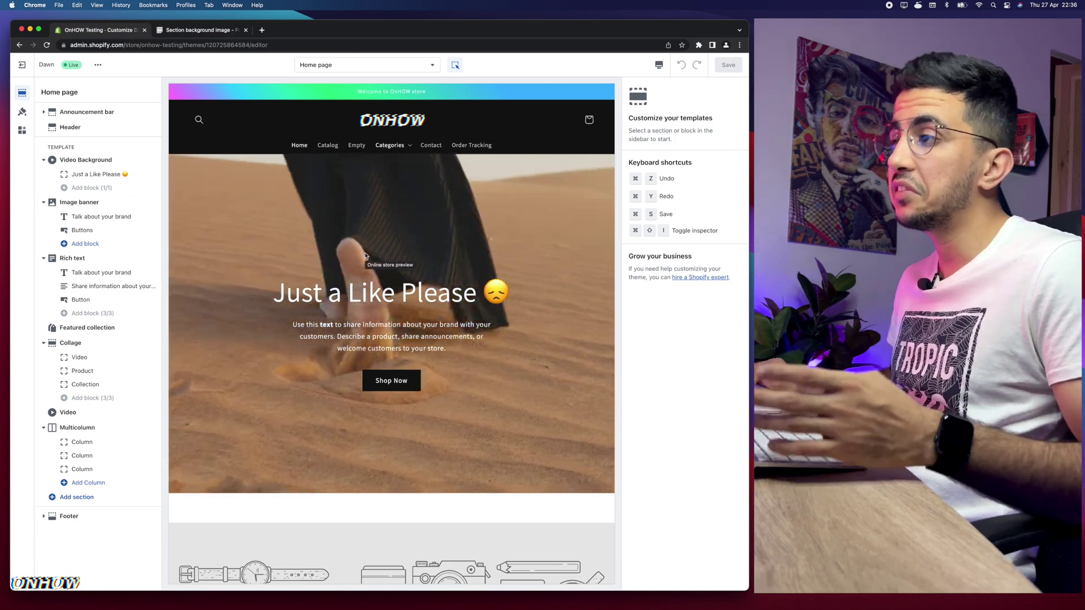
pyautogui.scroll(-15, 364, 255)
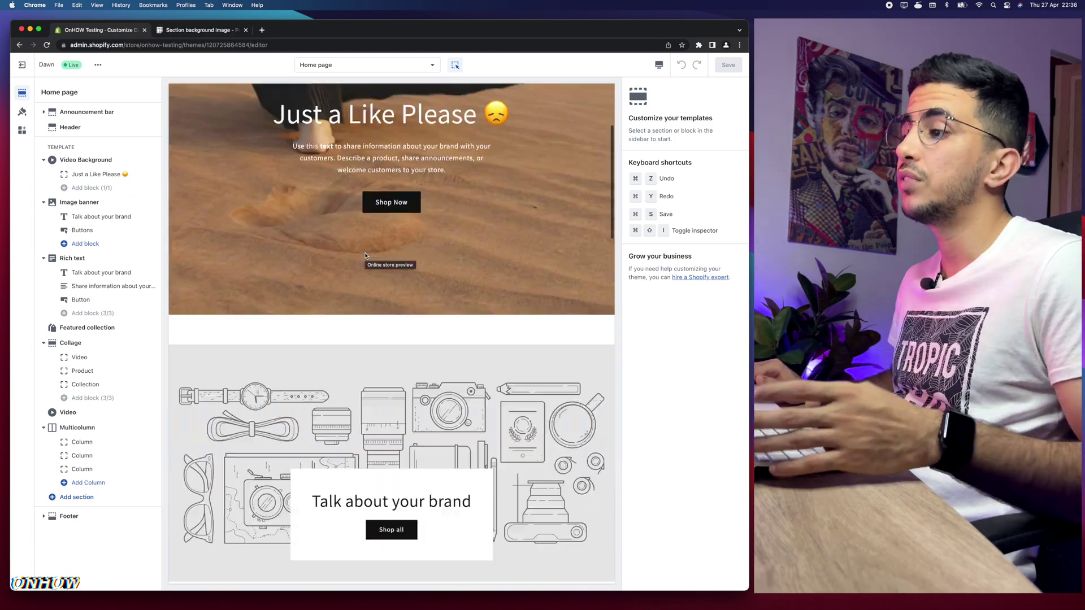
pyautogui.scroll(2, 364, 256)
pyautogui.scroll(1, 365, 255)
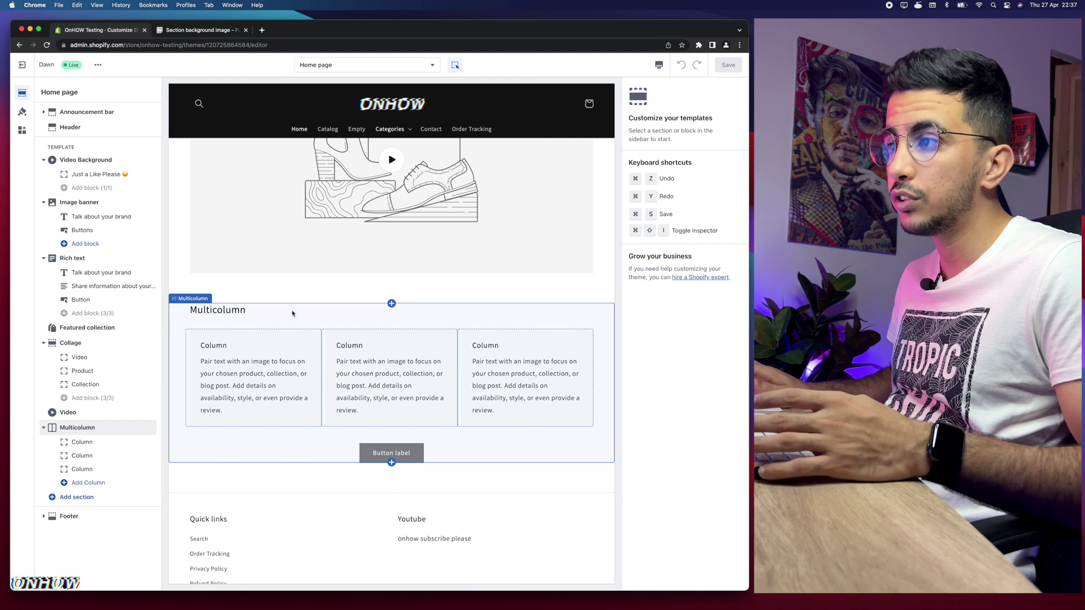
# Select the Multicolumn section, keeping secondary background as 'Show as column background'.
pyautogui.click(293, 314)
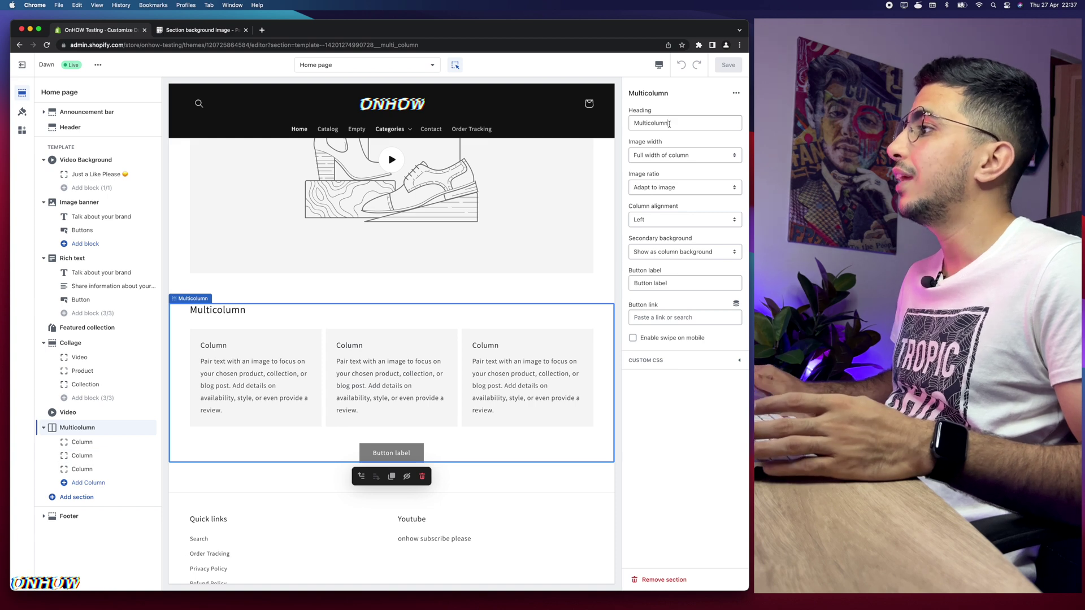
pyautogui.moveTo(669, 124); pyautogui.dragTo(636, 123)
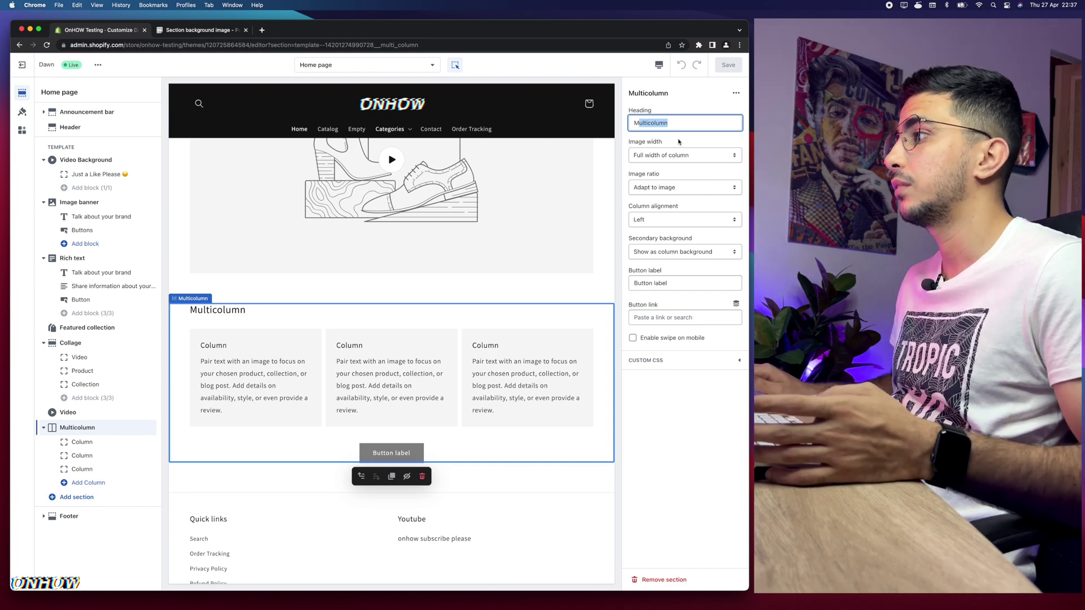
pyautogui.click(679, 141)
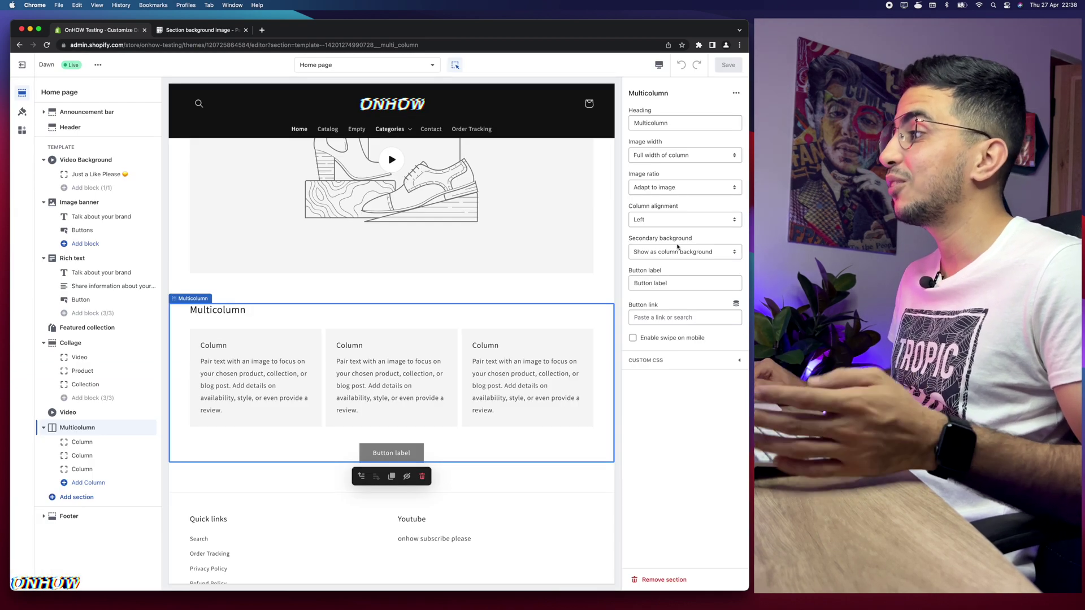
pyautogui.click(678, 247)
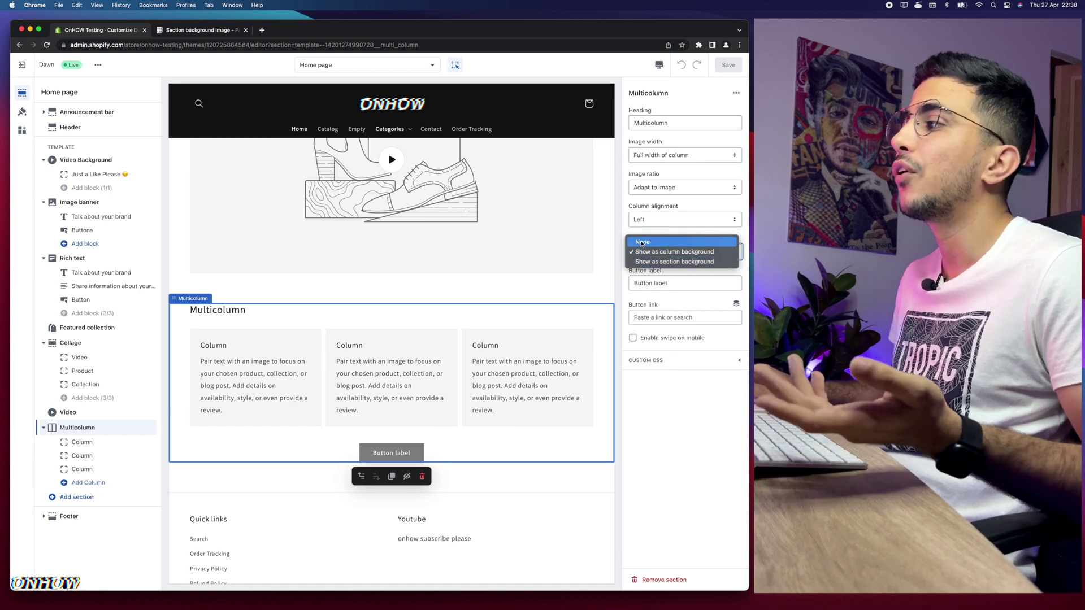
pyautogui.click(661, 233)
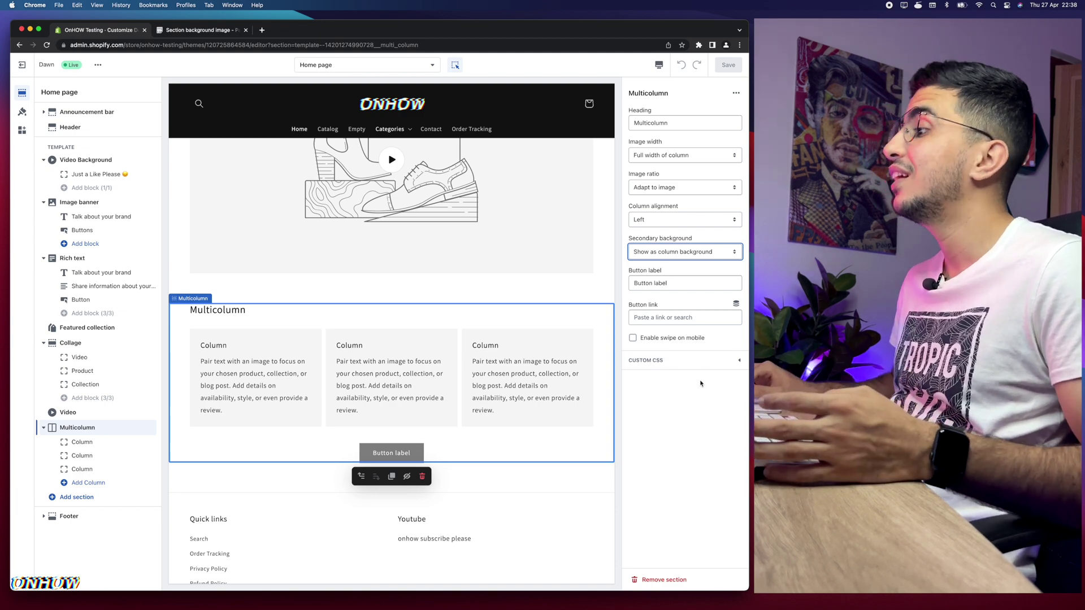
# Expand the Multicolumn Custom CSS box, then view the 'Section background image' paste.
pyautogui.scroll(5, 692, 364)
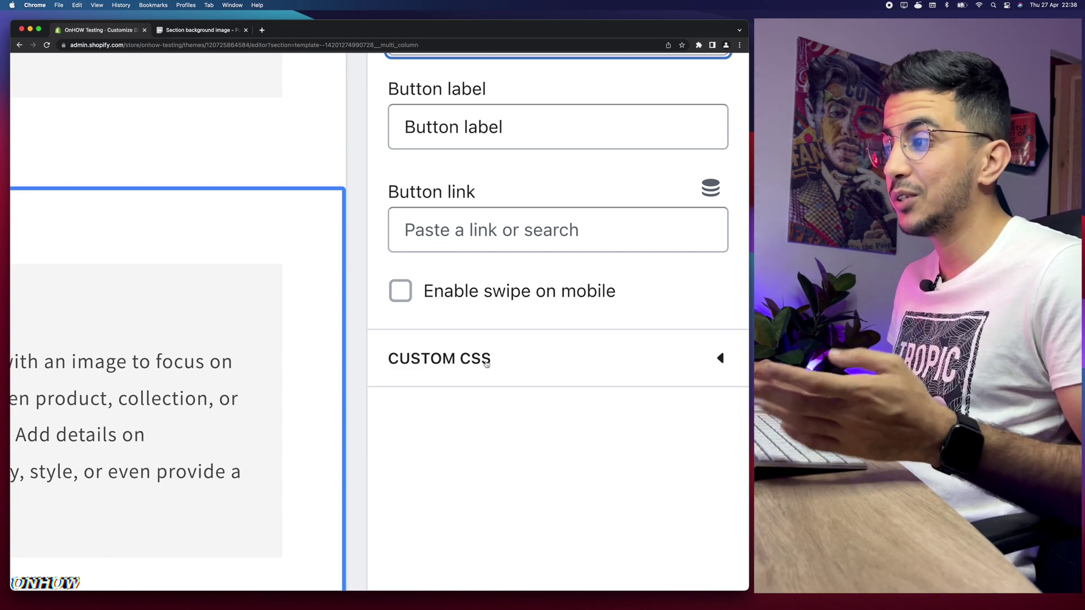
pyautogui.scroll(-5, 486, 363)
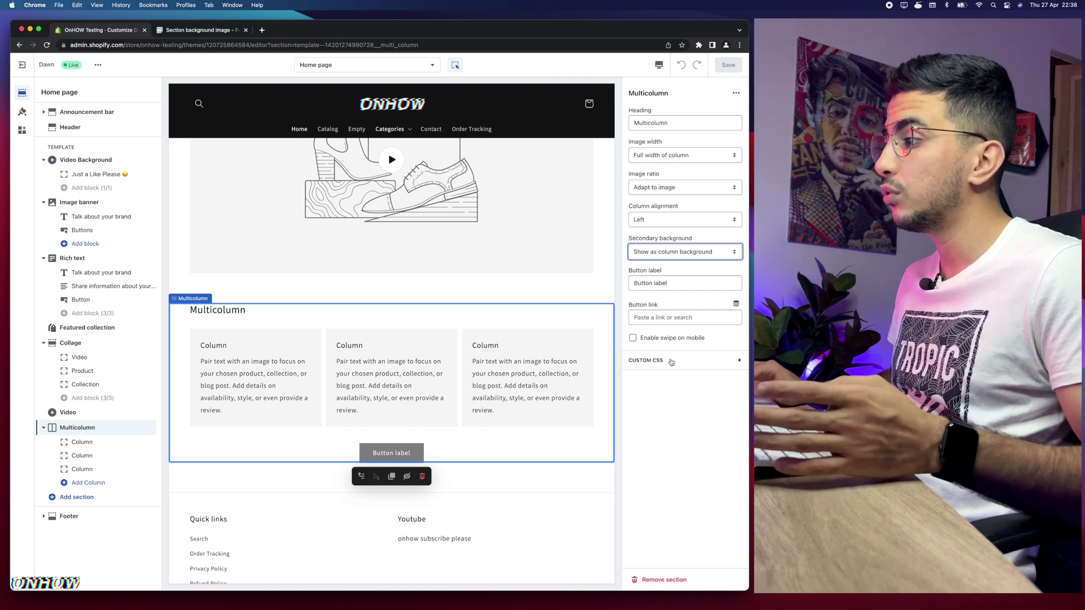
pyautogui.click(671, 363)
pyautogui.click(672, 407)
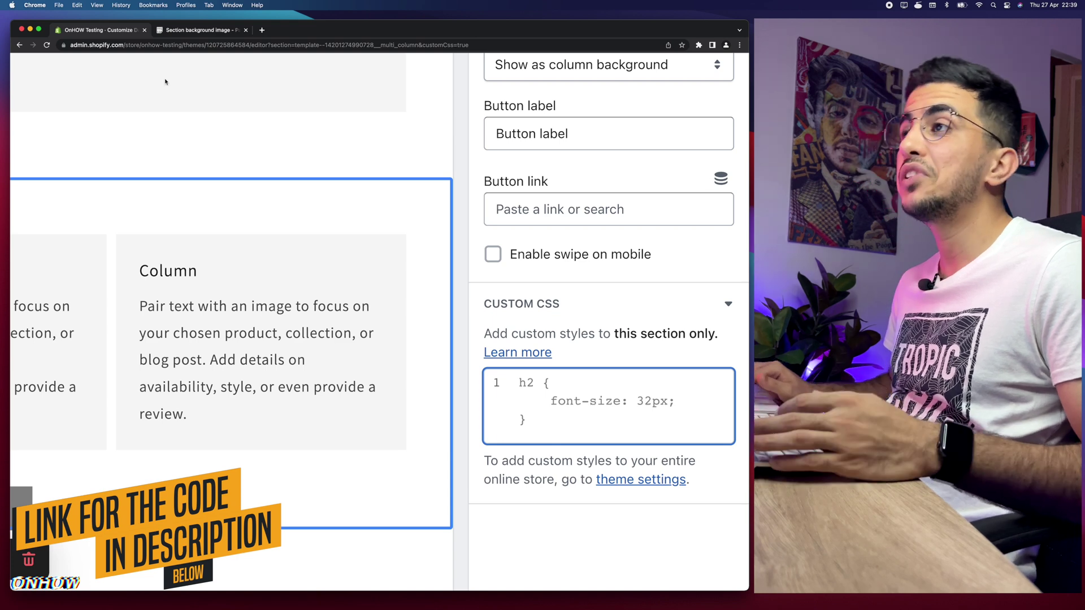
pyautogui.click(200, 30)
pyautogui.click(230, 173)
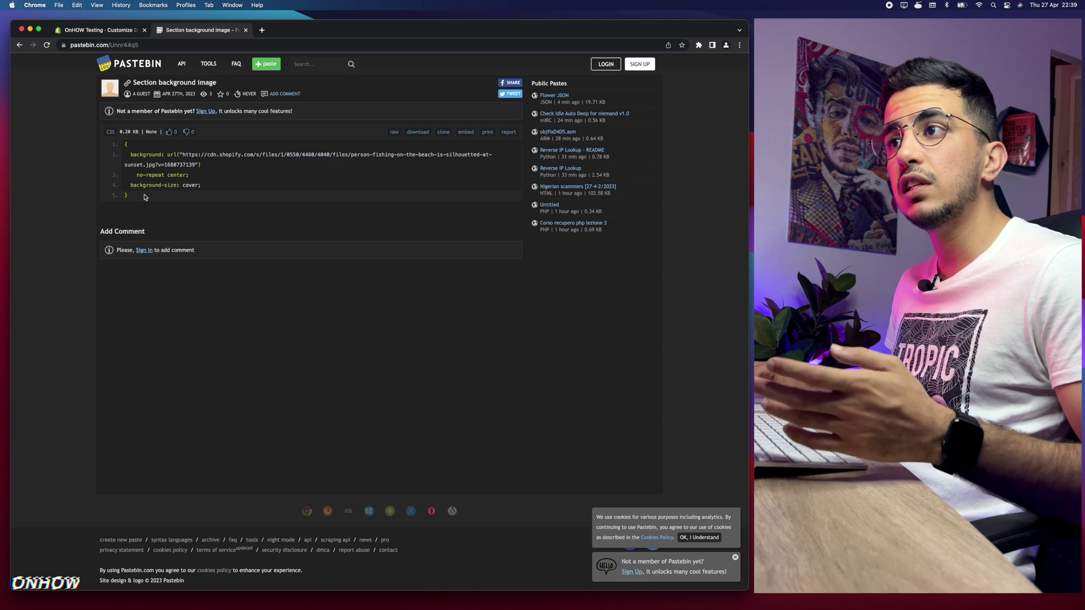
# Copy the section background image CSS from Pastebin and return to the theme editor.
pyautogui.moveTo(140, 198); pyautogui.dragTo(110, 145)
pyautogui.rightClick(148, 162)
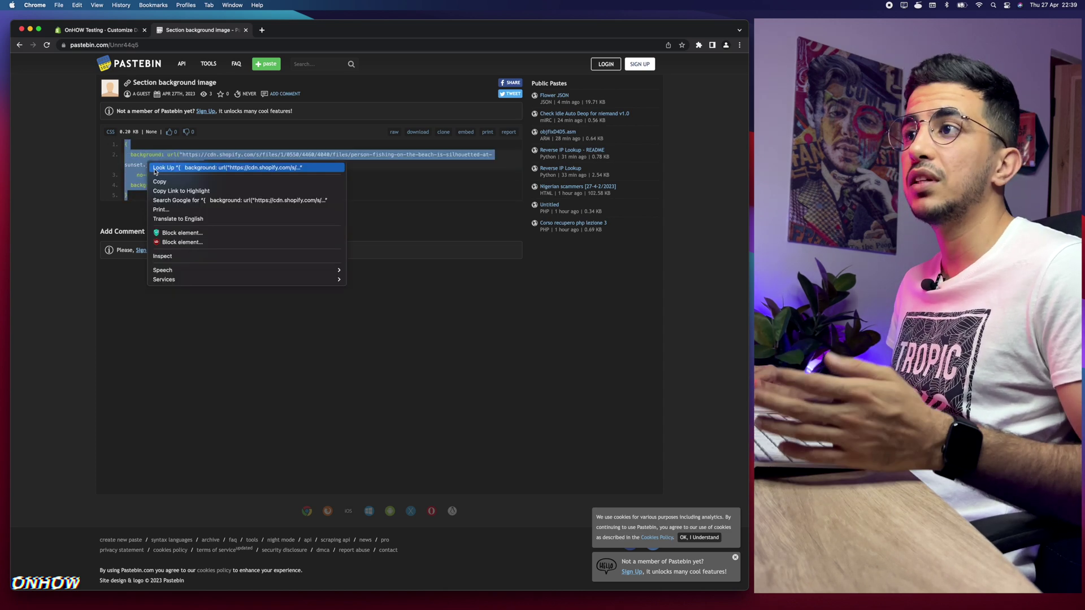
pyautogui.click(168, 184)
pyautogui.scroll(5, 118, 186)
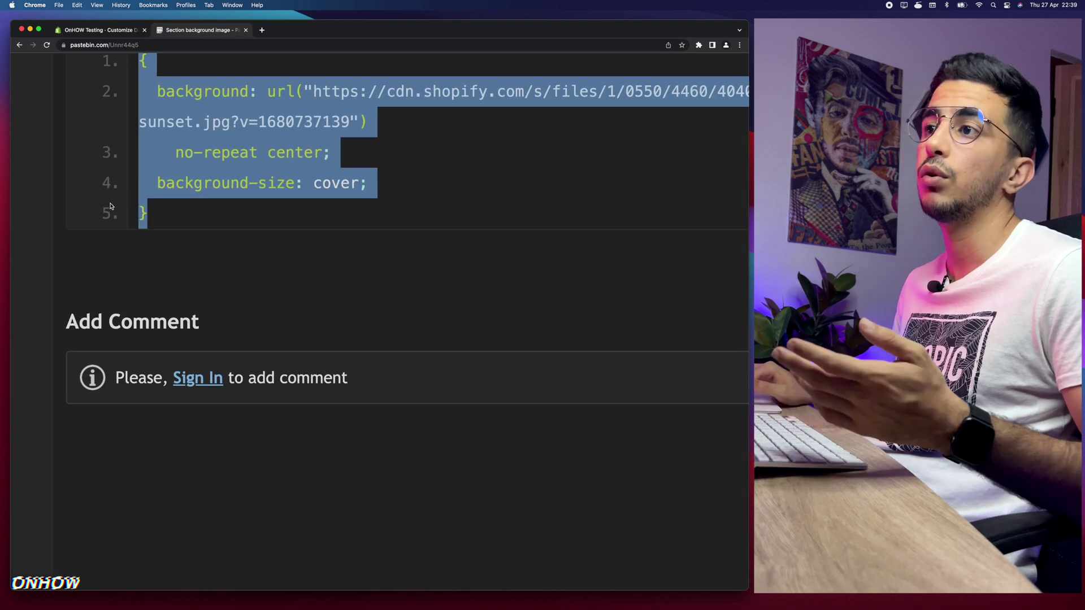
pyautogui.scroll(-5, 176, 226)
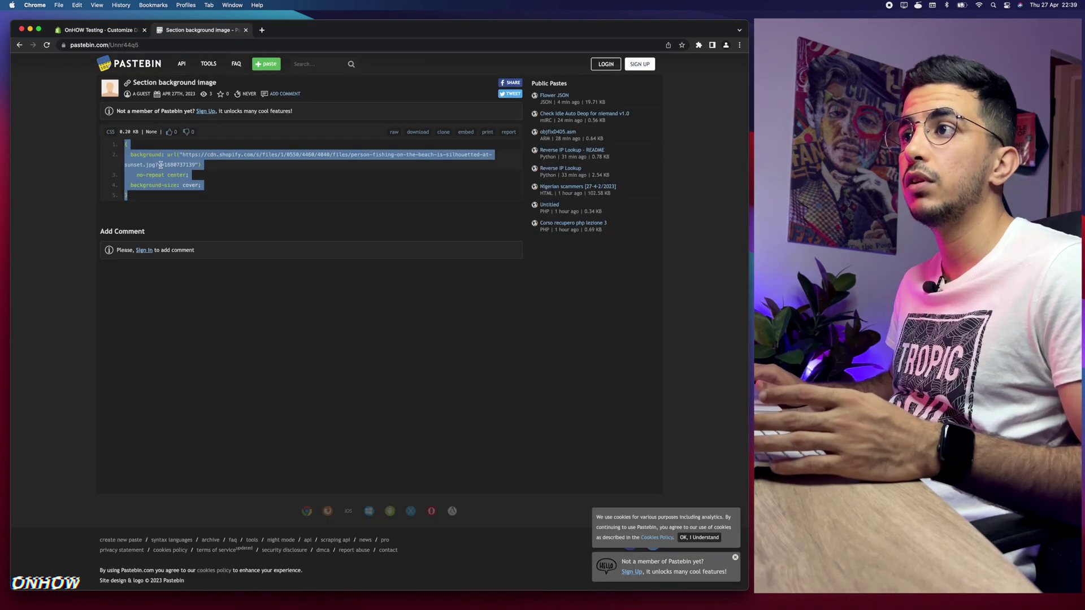
pyautogui.rightClick(161, 165)
pyautogui.click(179, 184)
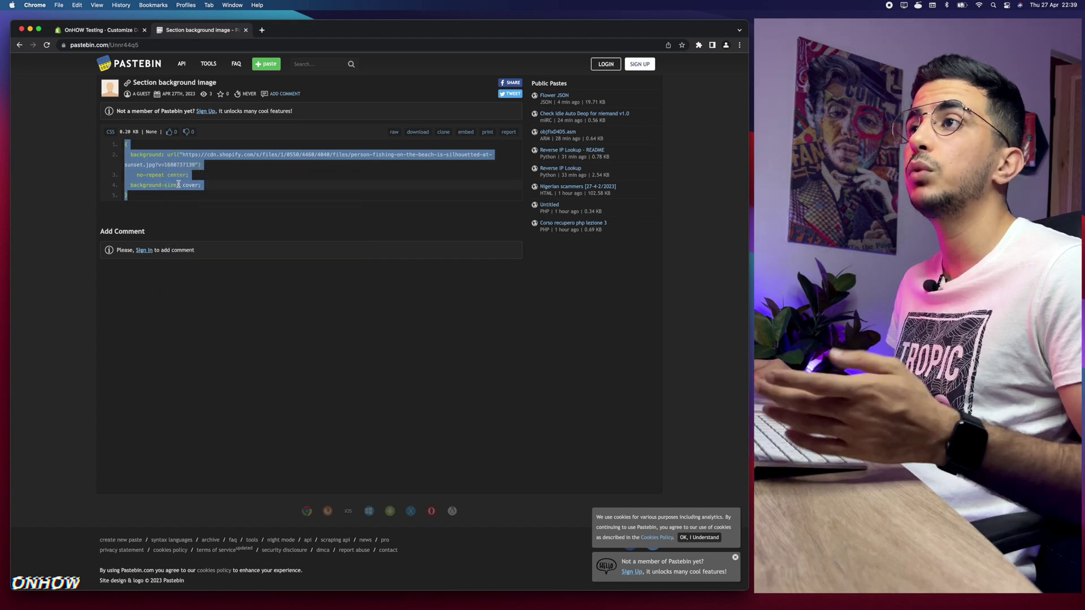
pyautogui.click(105, 30)
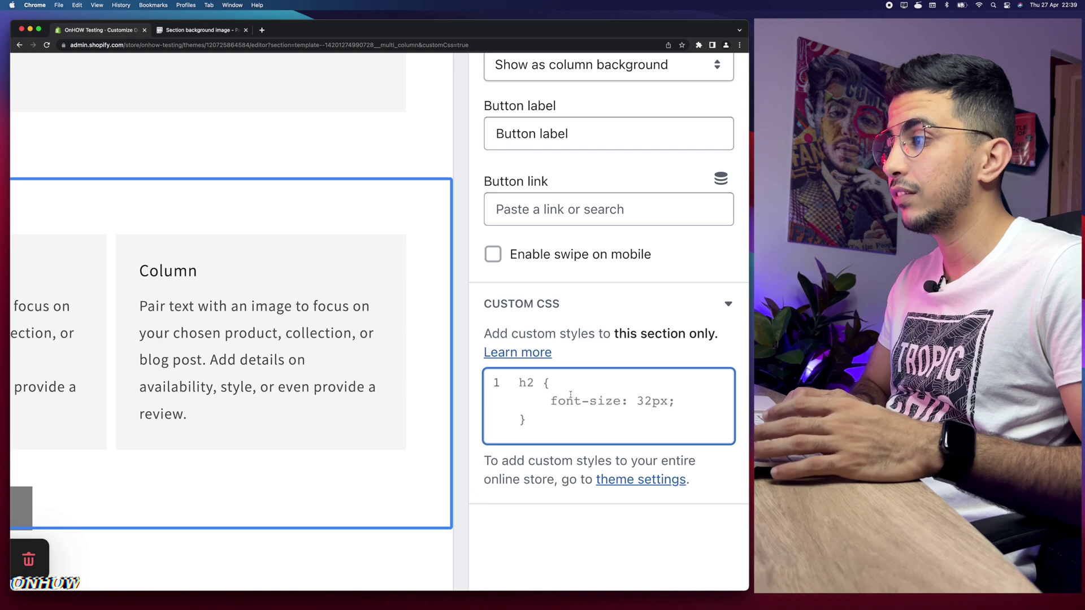
# Paste the copied background CSS into the section's Custom CSS box.
pyautogui.press('super+v')
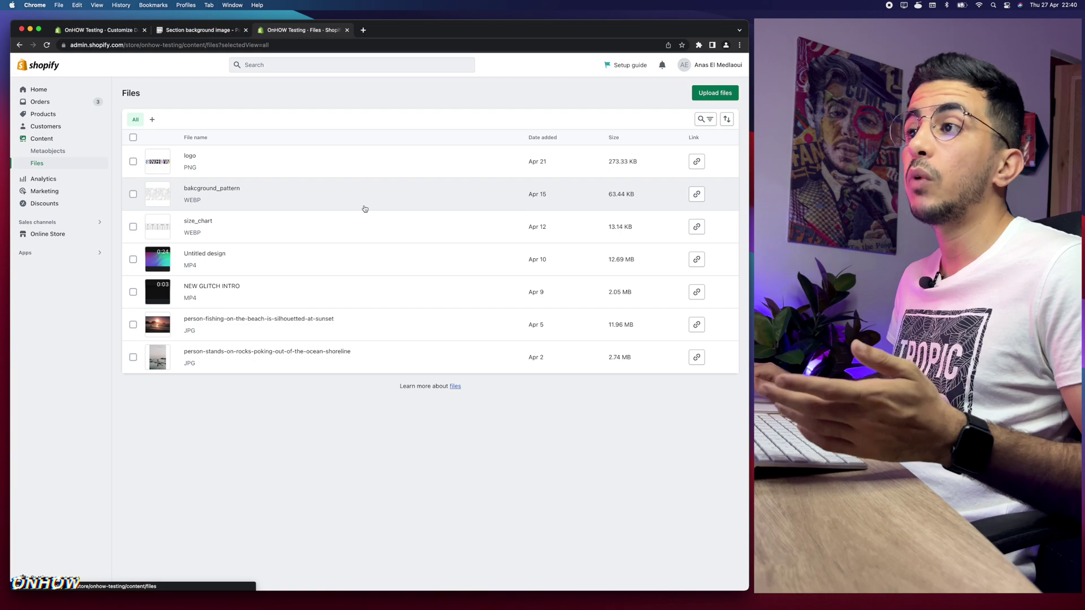
# Copy the bakcground_pattern file's link from Files and return to the theme editor.
pyautogui.click(715, 92)
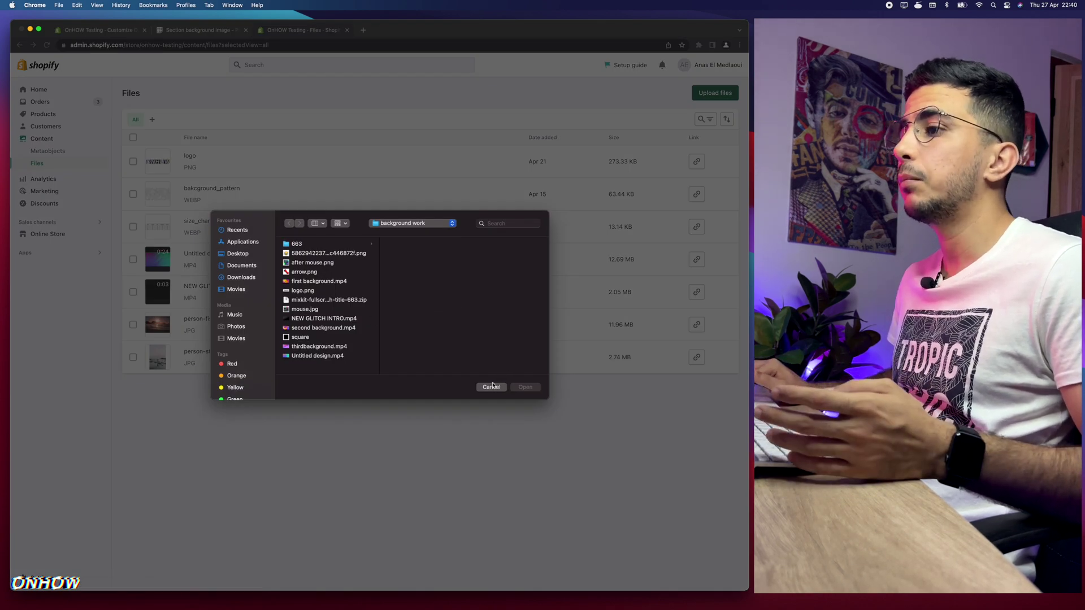
pyautogui.click(492, 387)
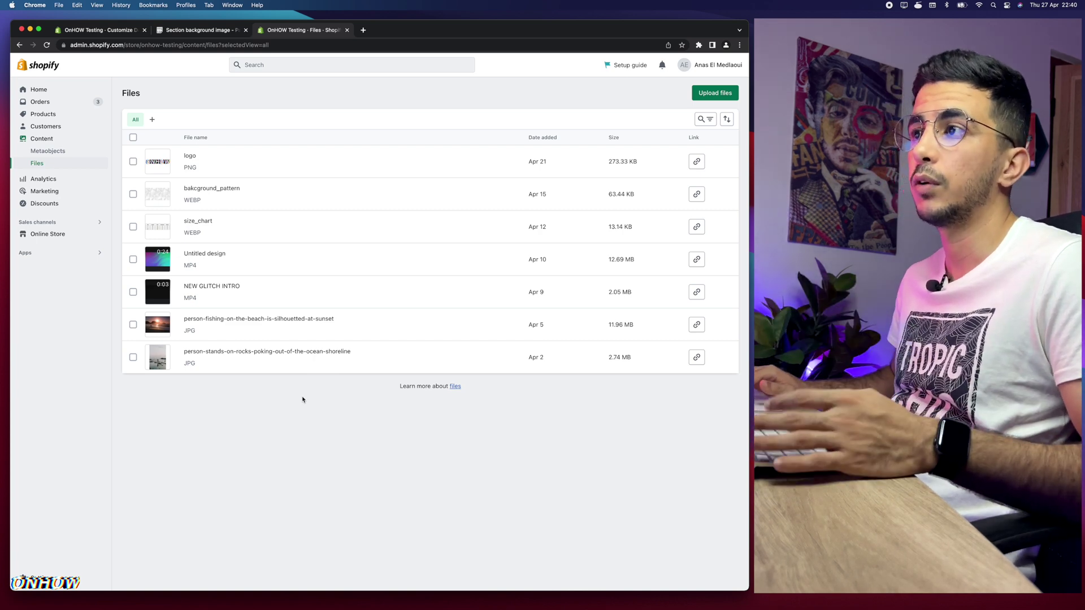
pyautogui.click(157, 194)
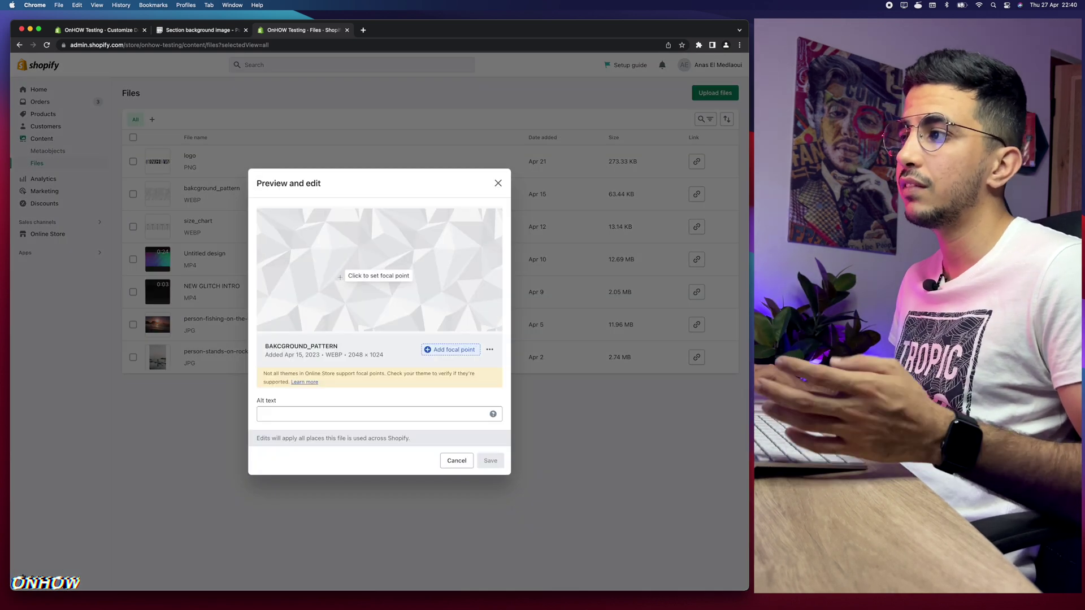
pyautogui.click(498, 184)
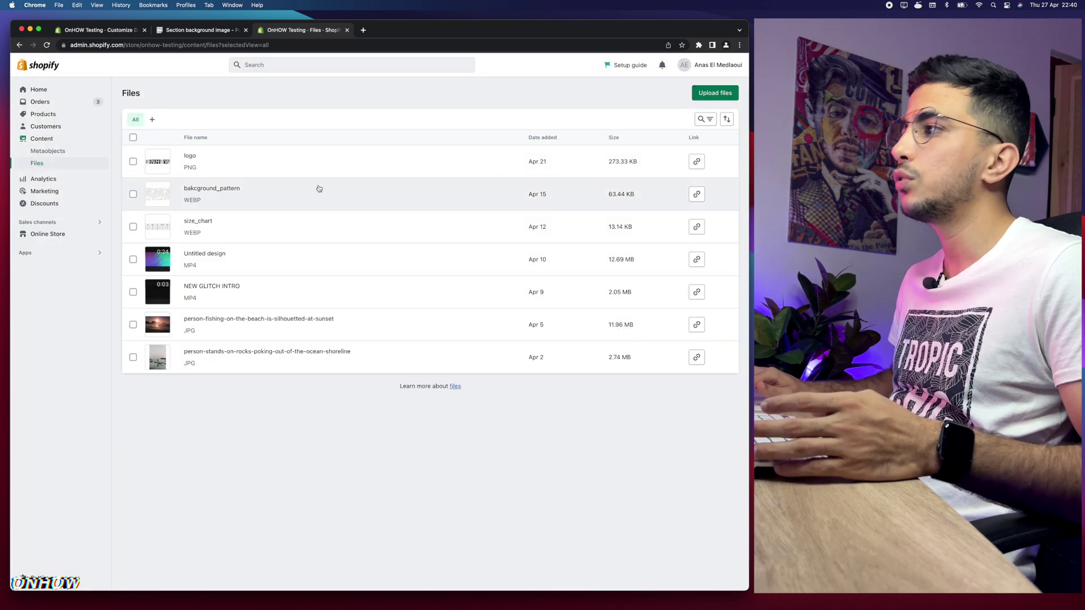
pyautogui.click(696, 195)
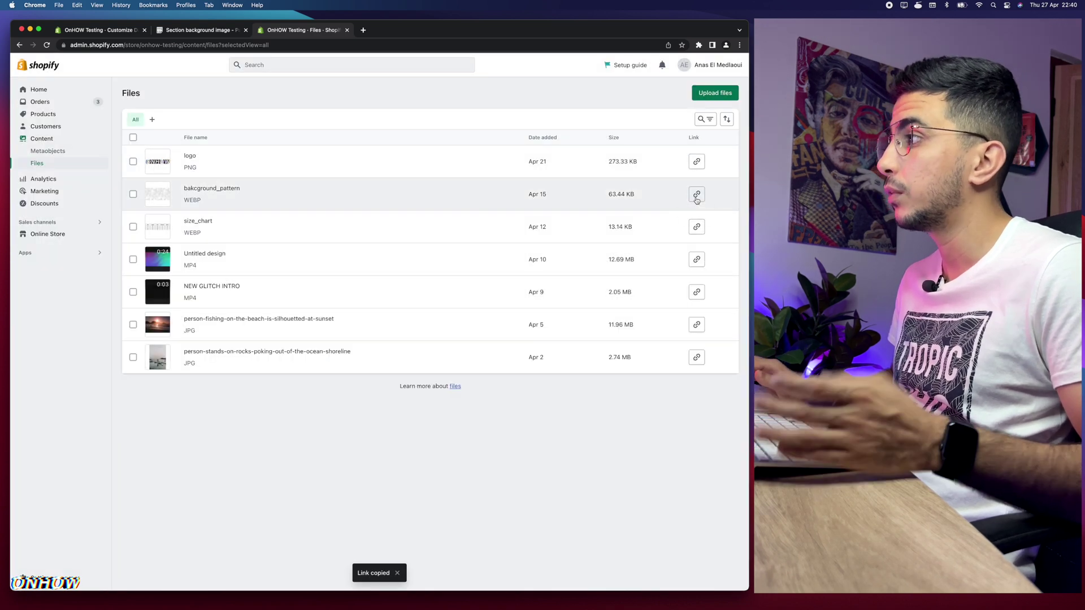
pyautogui.click(697, 195)
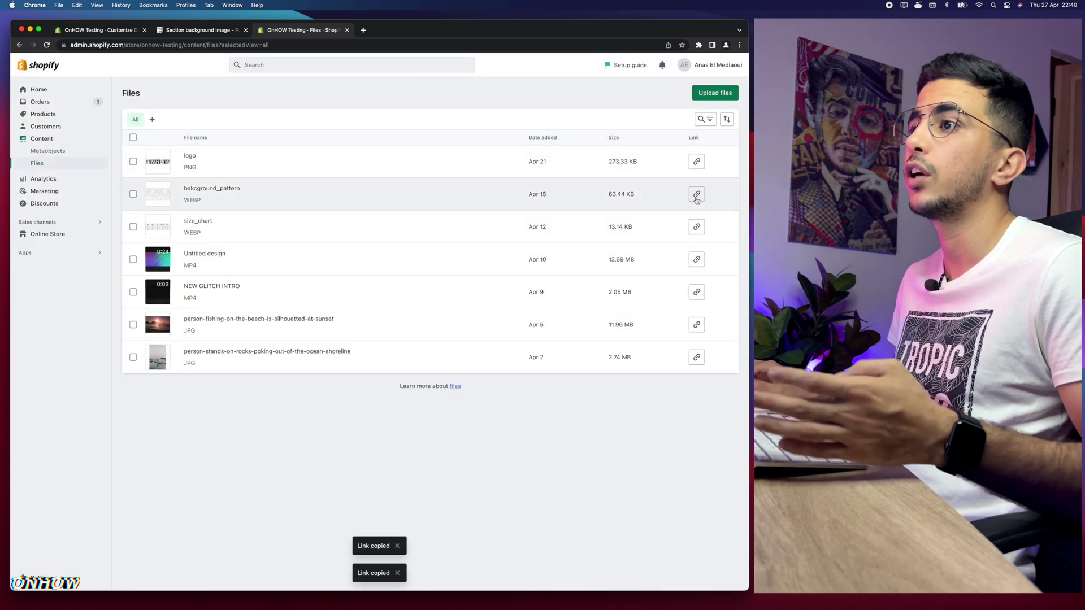
pyautogui.click(117, 32)
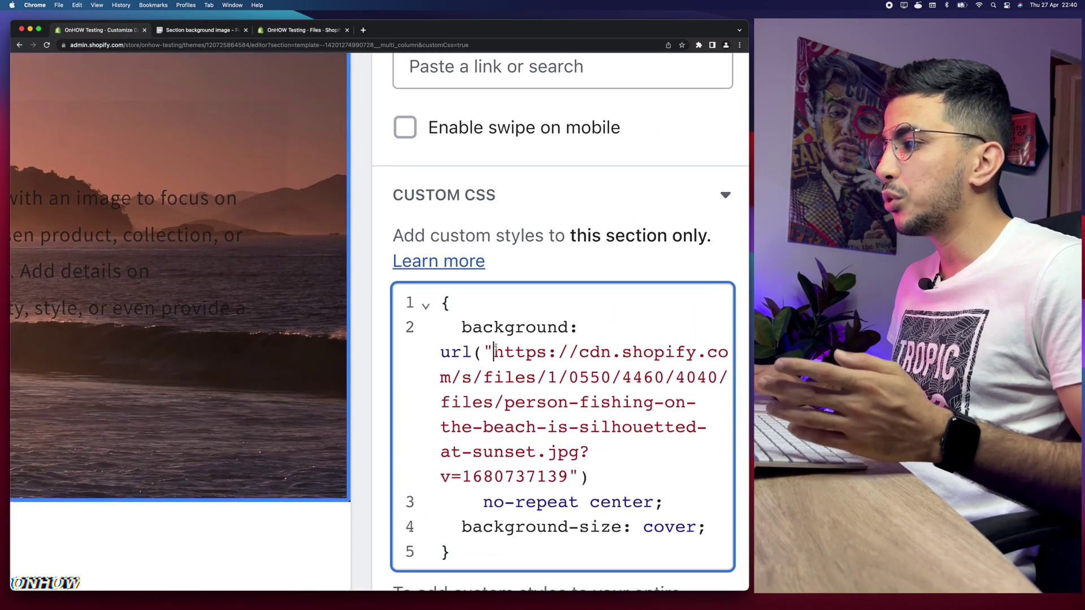
# Replace the url("") image with the bakcground_pattern link and save the theme.
pyautogui.moveTo(495, 349); pyautogui.dragTo(566, 472)
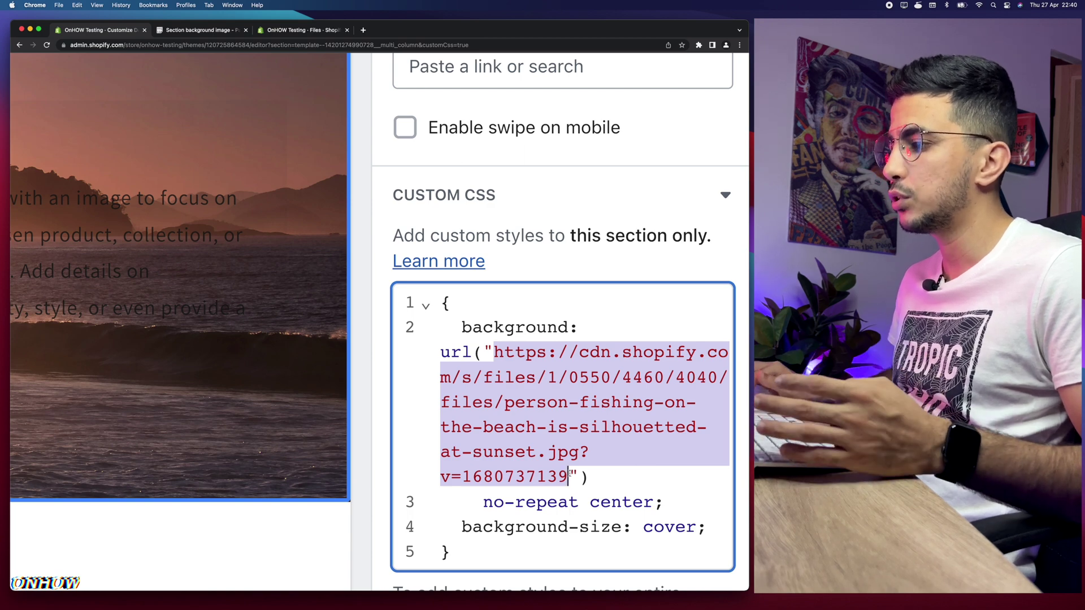
pyautogui.press('BackSpace')
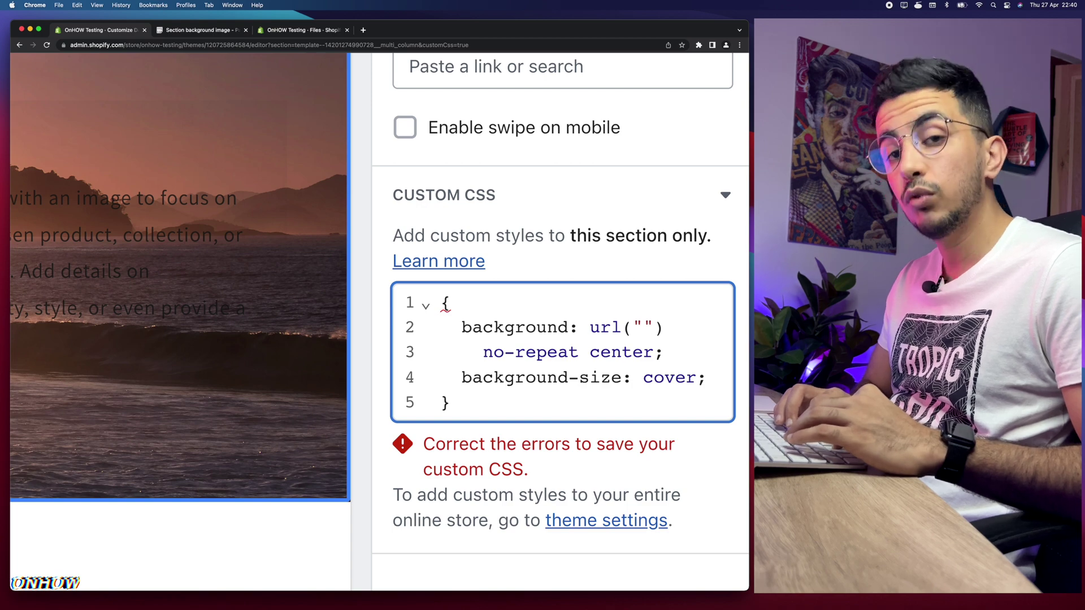
pyautogui.press('super+v')
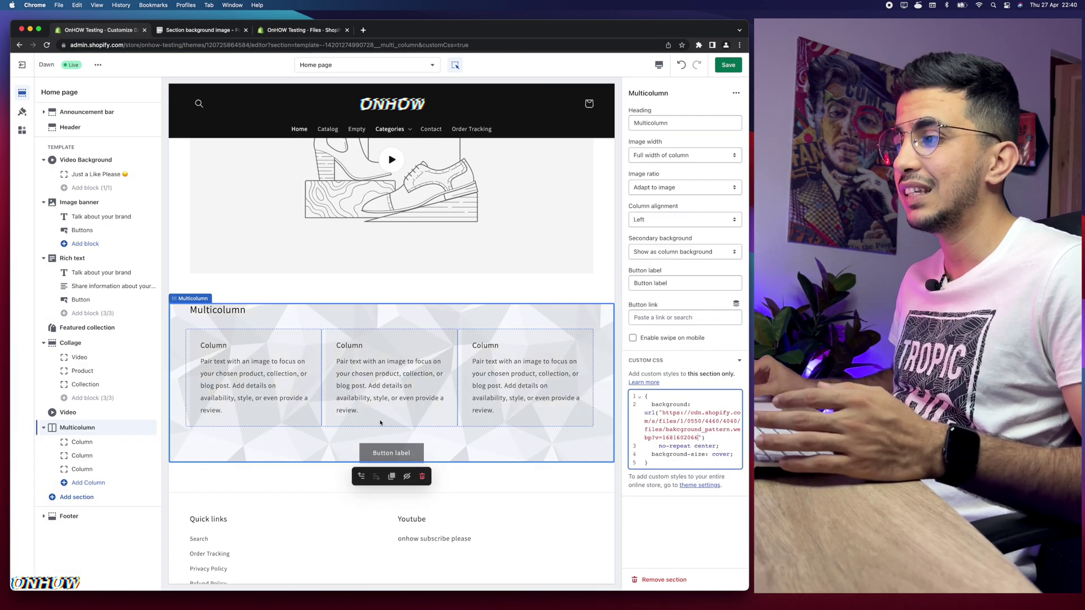
pyautogui.click(380, 423)
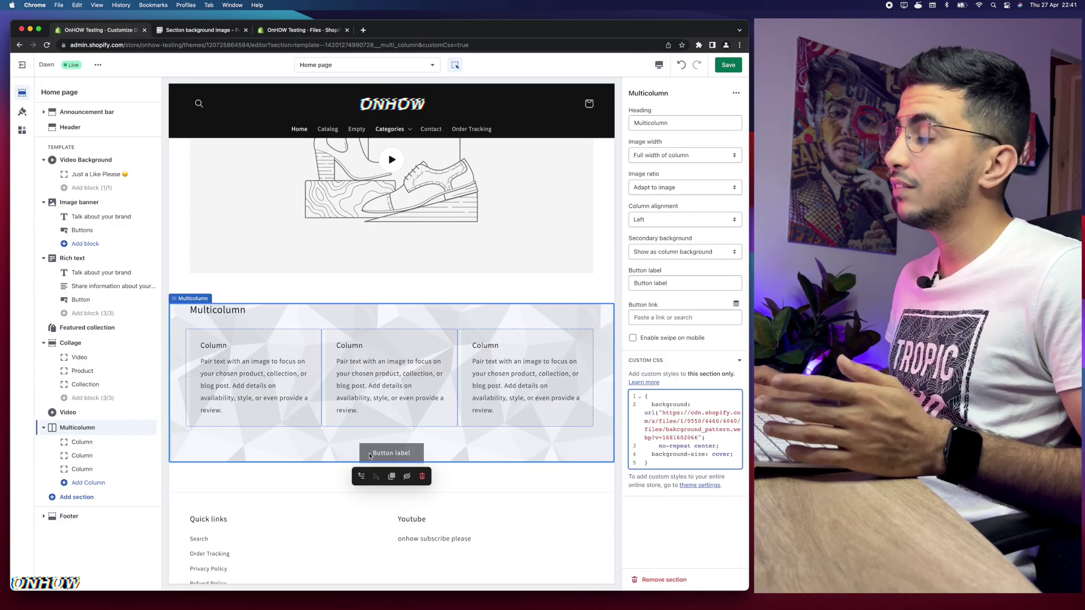
pyautogui.click(726, 66)
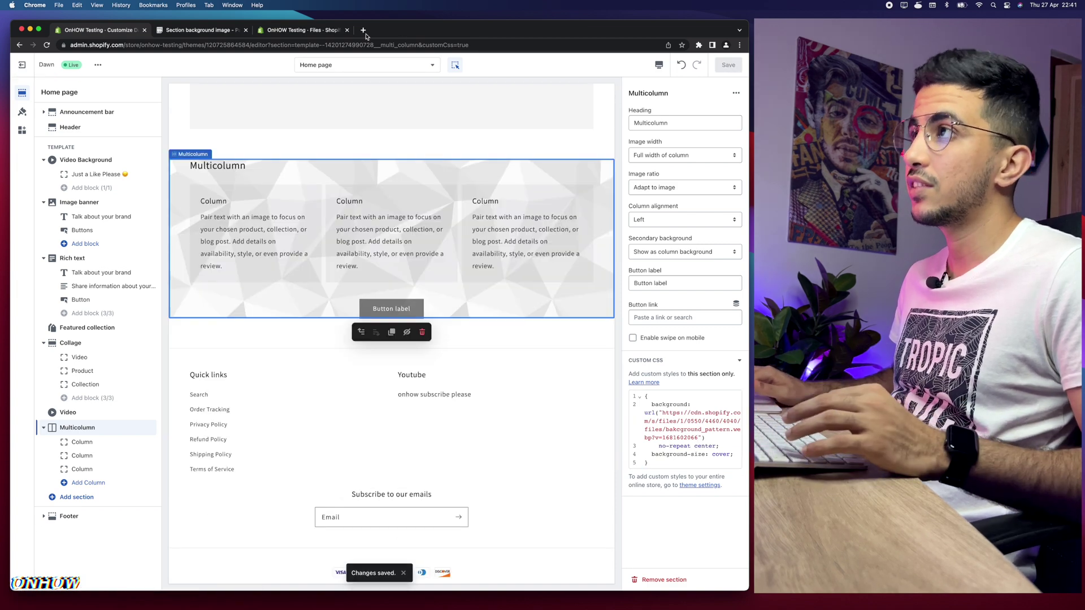
# Check the live storefront's Multicolumn section for the low-poly background, then return to the theme editor.
pyautogui.click(363, 30)
pyautogui.write('onhow')
pyautogui.press('Return')
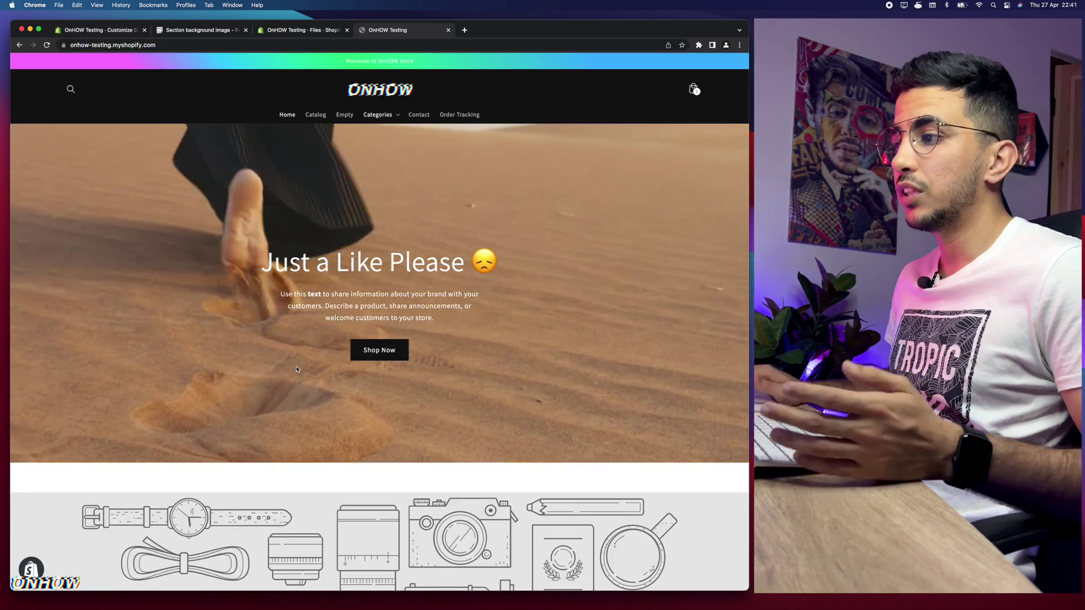
pyautogui.scroll(-15, 296, 369)
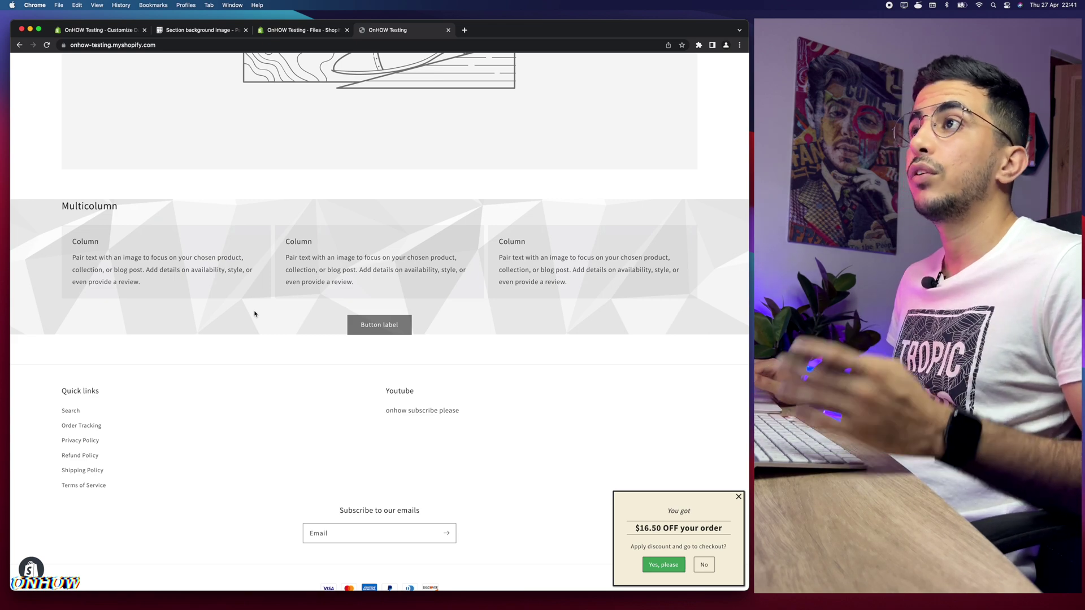
pyautogui.click(116, 28)
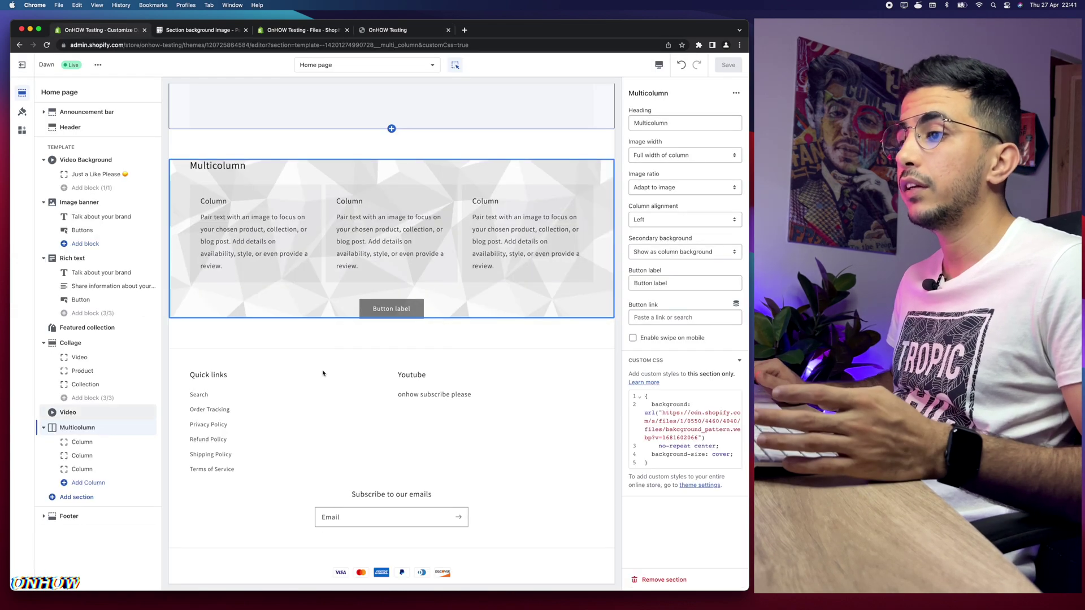
# Inspect the Footer section's Custom CSS box.
pyautogui.click(337, 388)
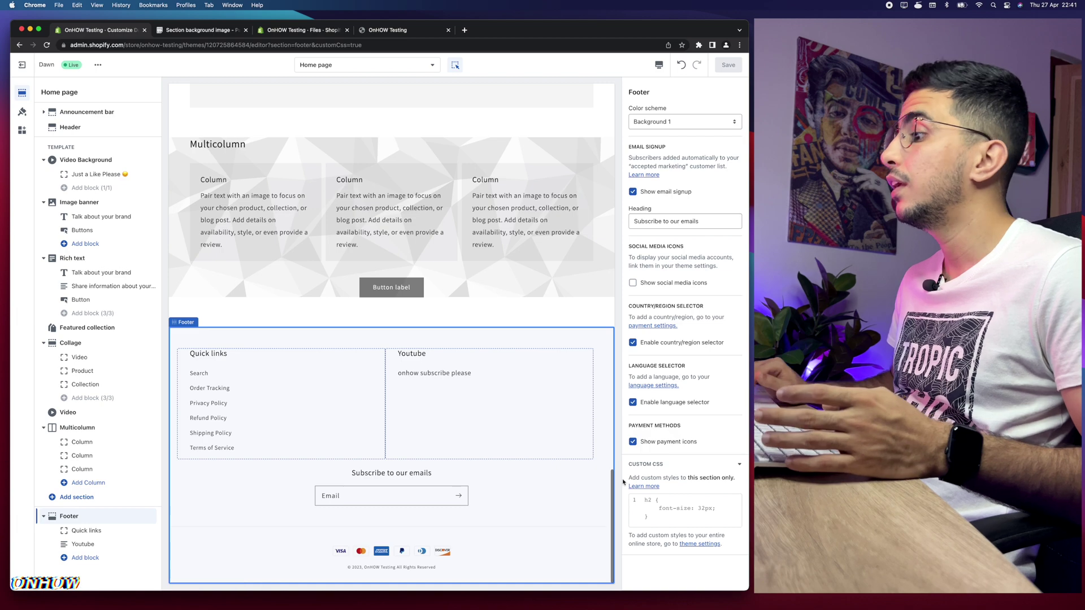
pyautogui.click(672, 496)
pyautogui.scroll(5, 672, 497)
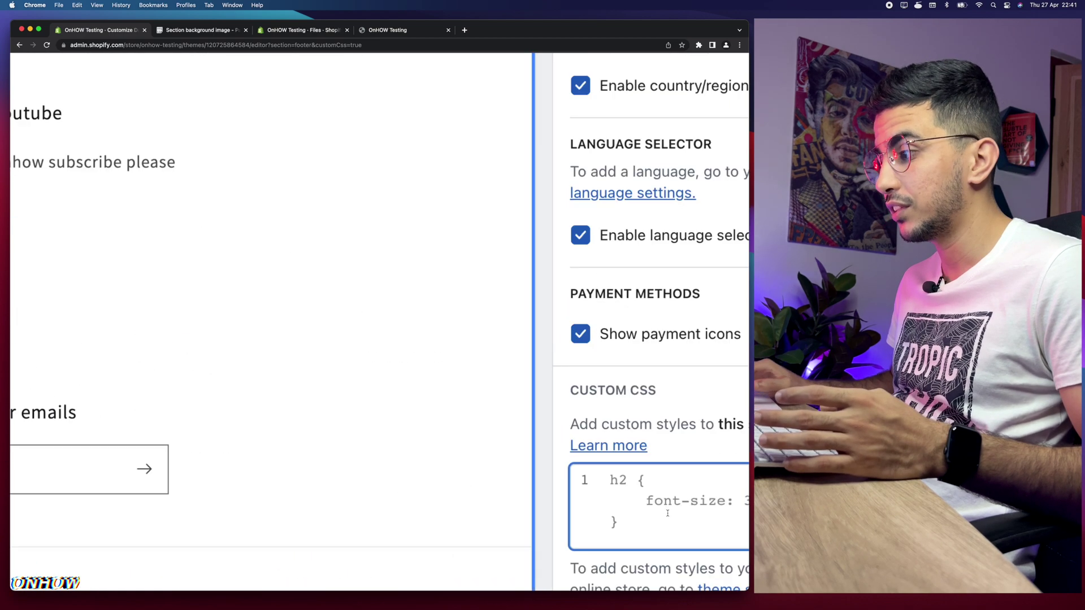
pyautogui.scroll(-5, 572, 472)
pyautogui.scroll(10, 308, 358)
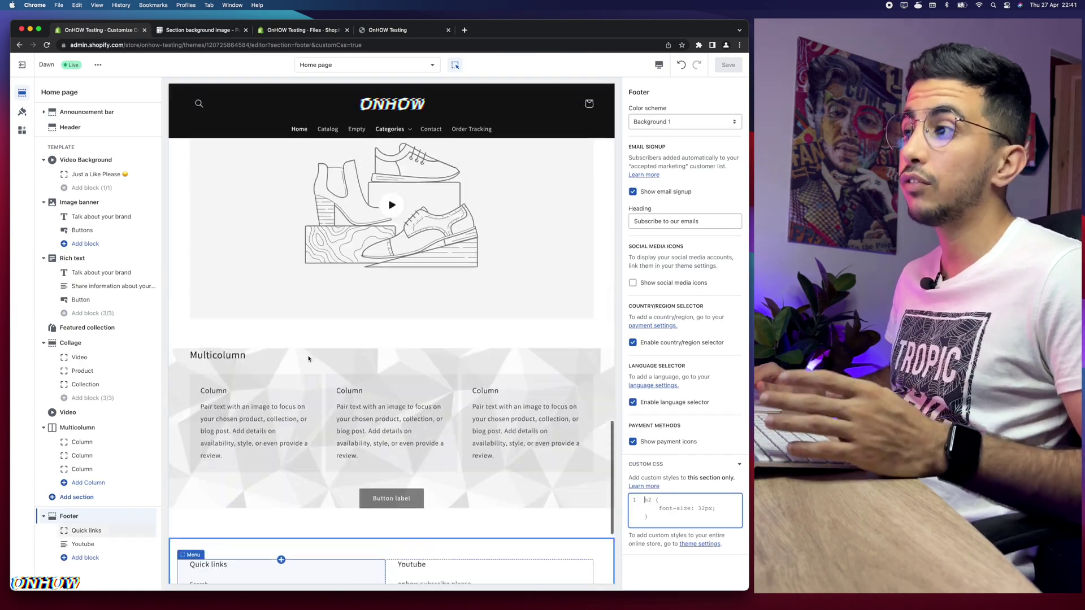
# Inspect the Video section's Custom CSS, with its default h2 32px rule, against the Pastebin snippet.
pyautogui.click(262, 238)
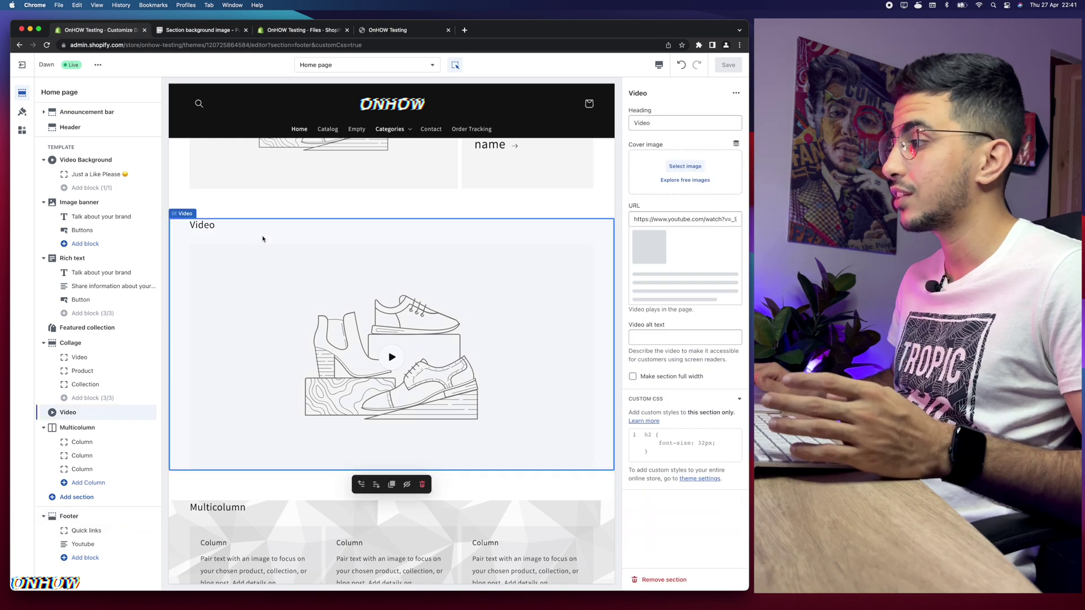
pyautogui.click(726, 497)
pyautogui.scroll(5, 726, 496)
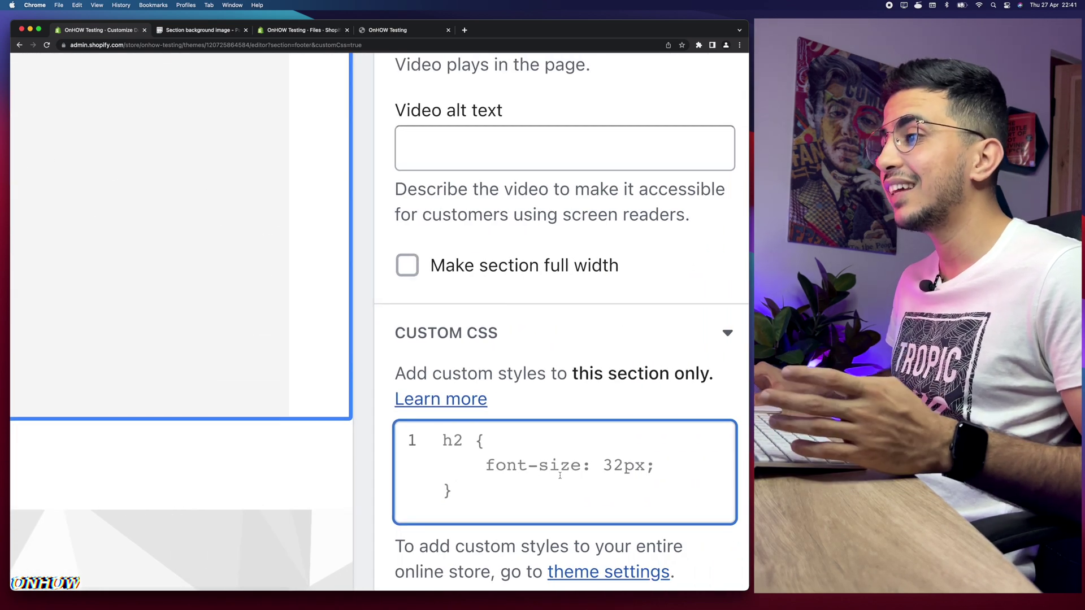
pyautogui.scroll(-5, 688, 495)
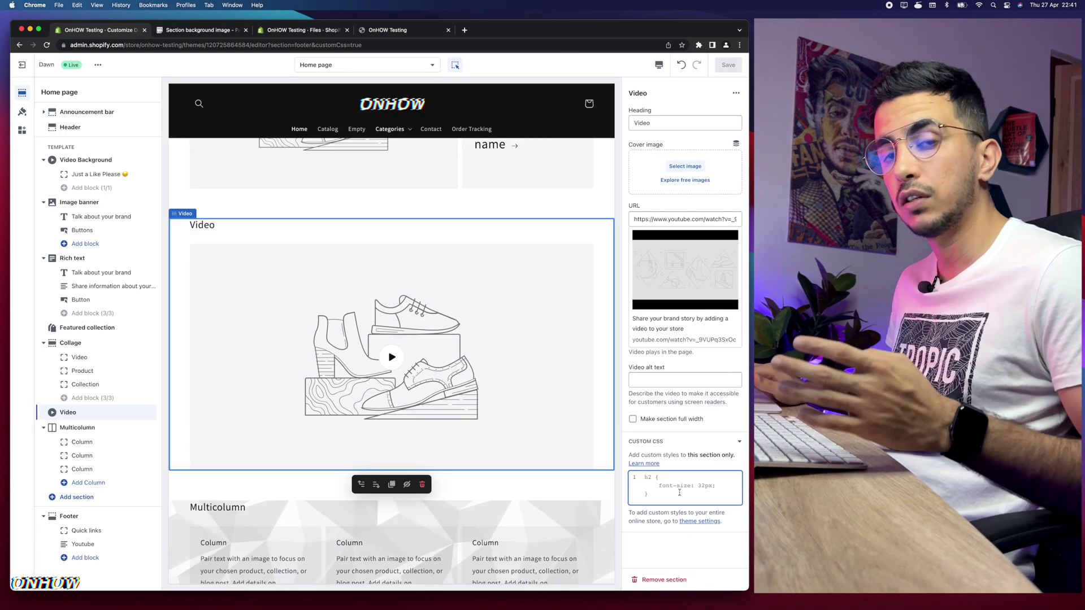
pyautogui.click(210, 29)
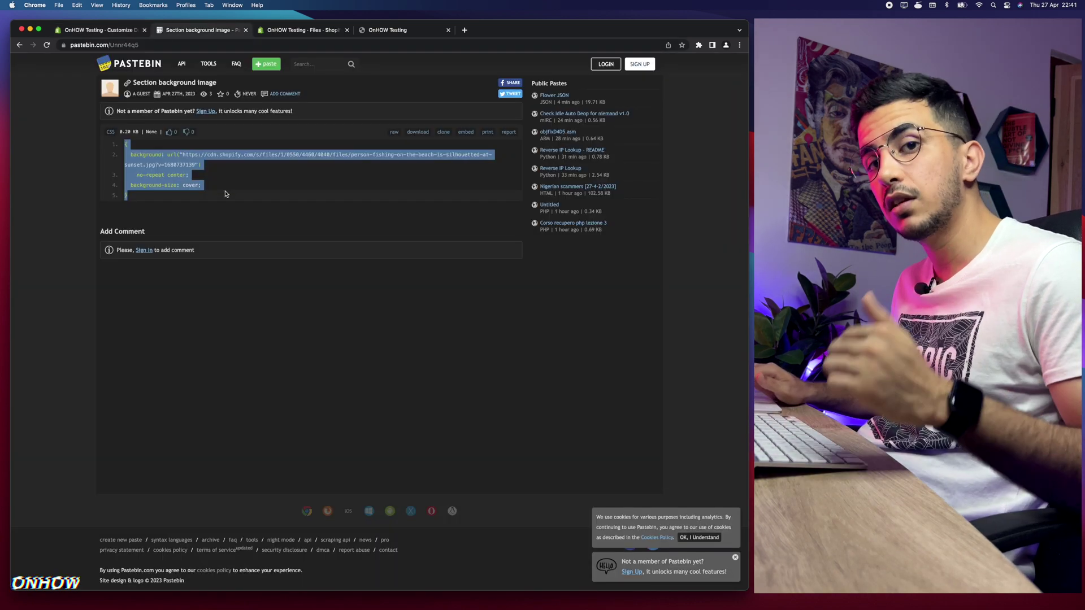
pyautogui.click(97, 30)
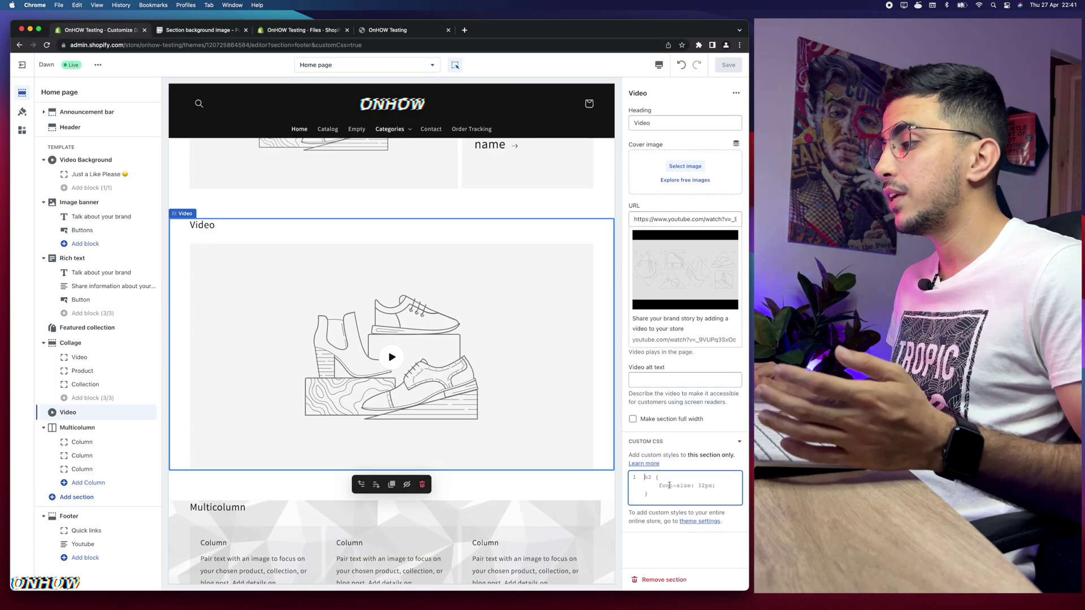